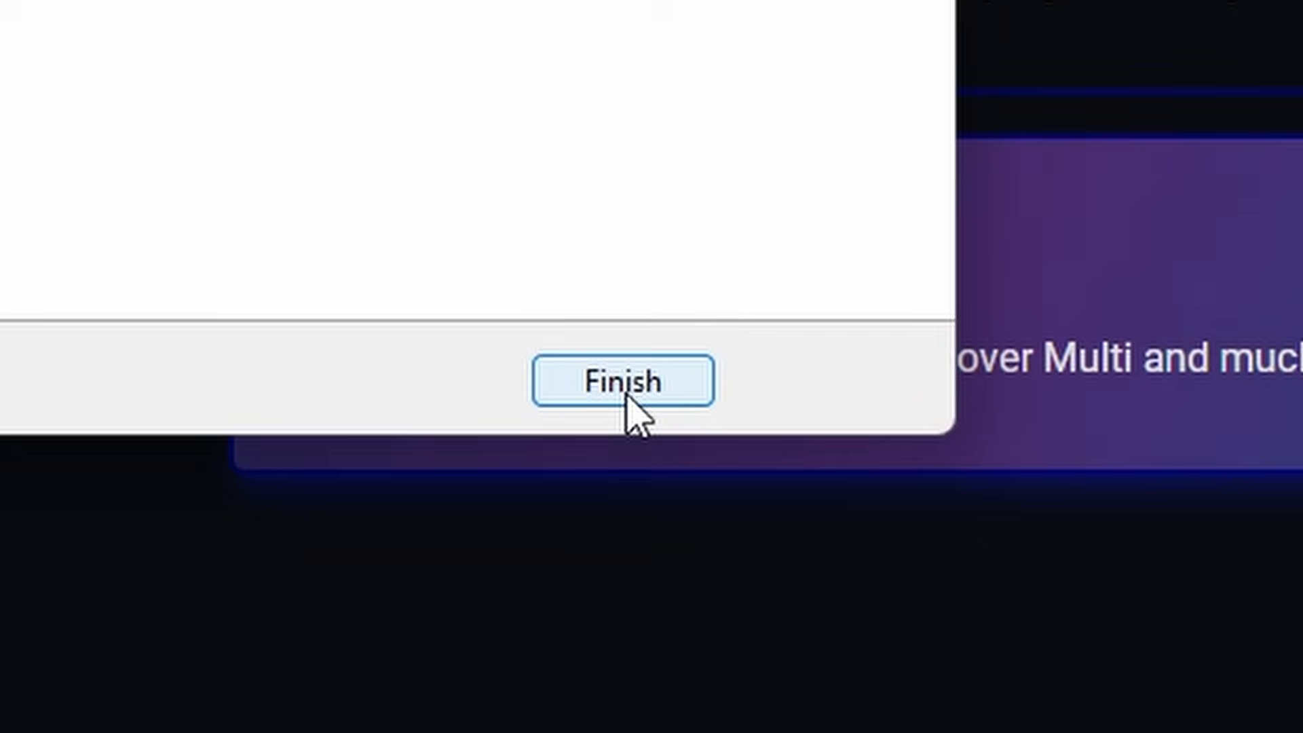
Finish the aitum-multistream setup wizard and reset the OBS Studio docks, confirming the UI reset
left_click(539, 547)
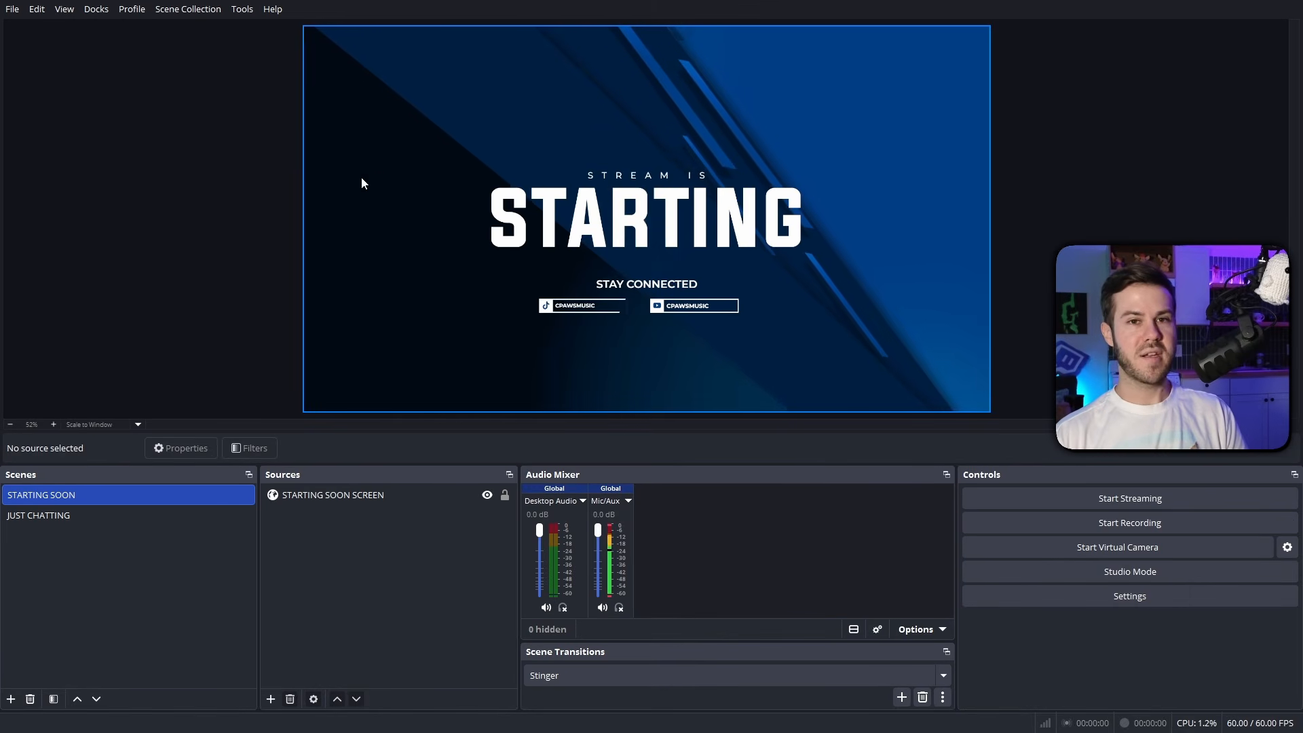
left_click(91, 10)
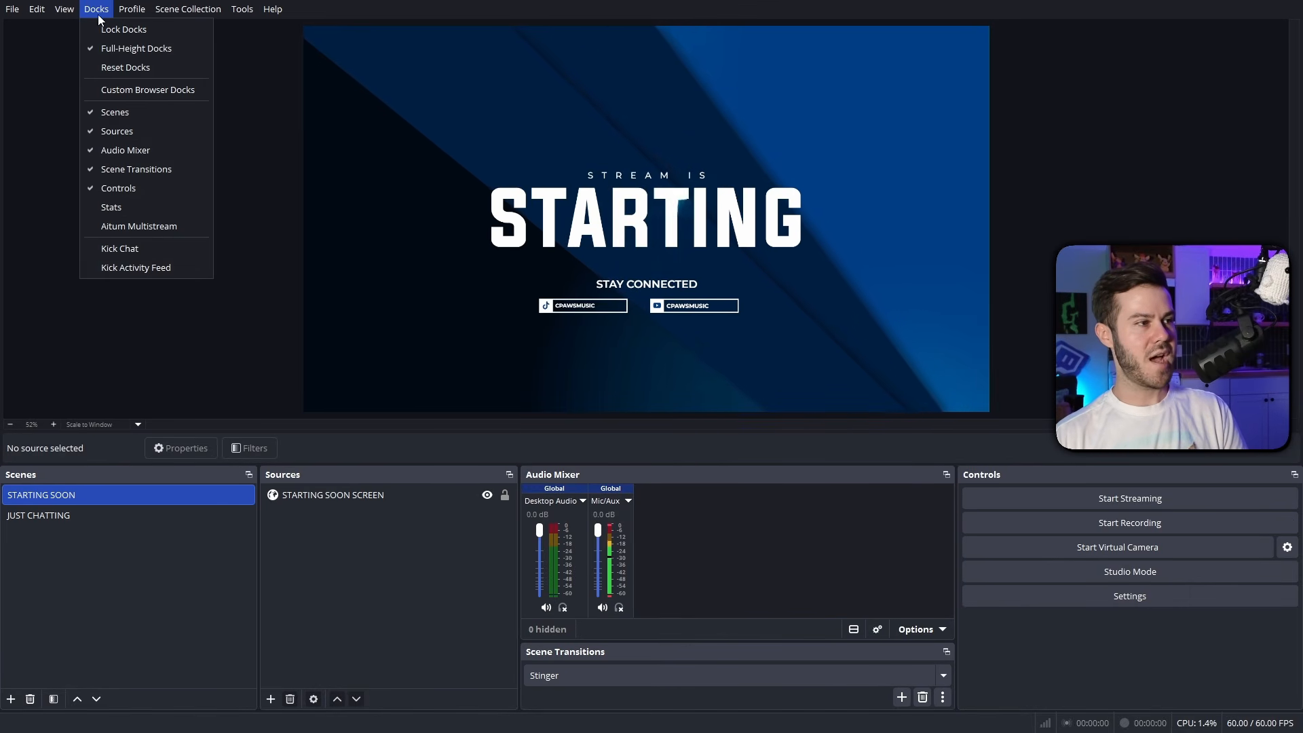
left_click(117, 70)
left_click(748, 392)
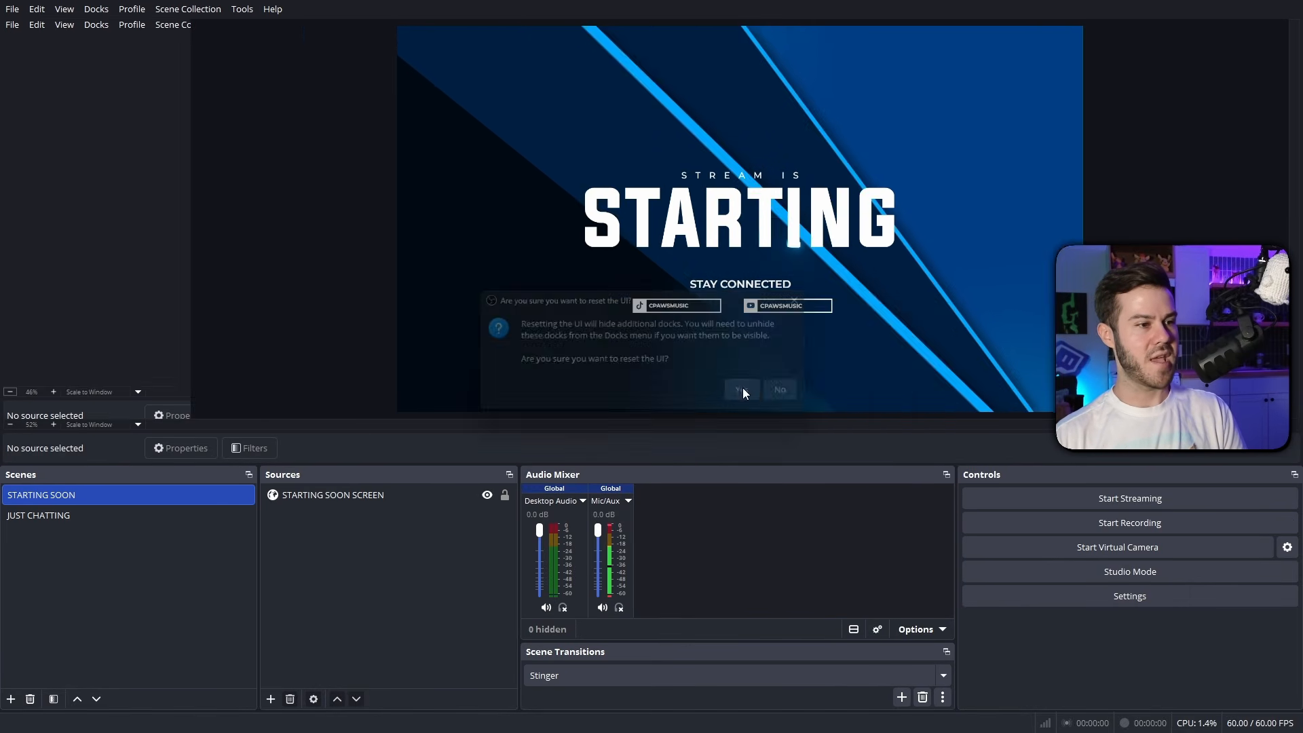
left_click_drag(53, 32, 485, 590)
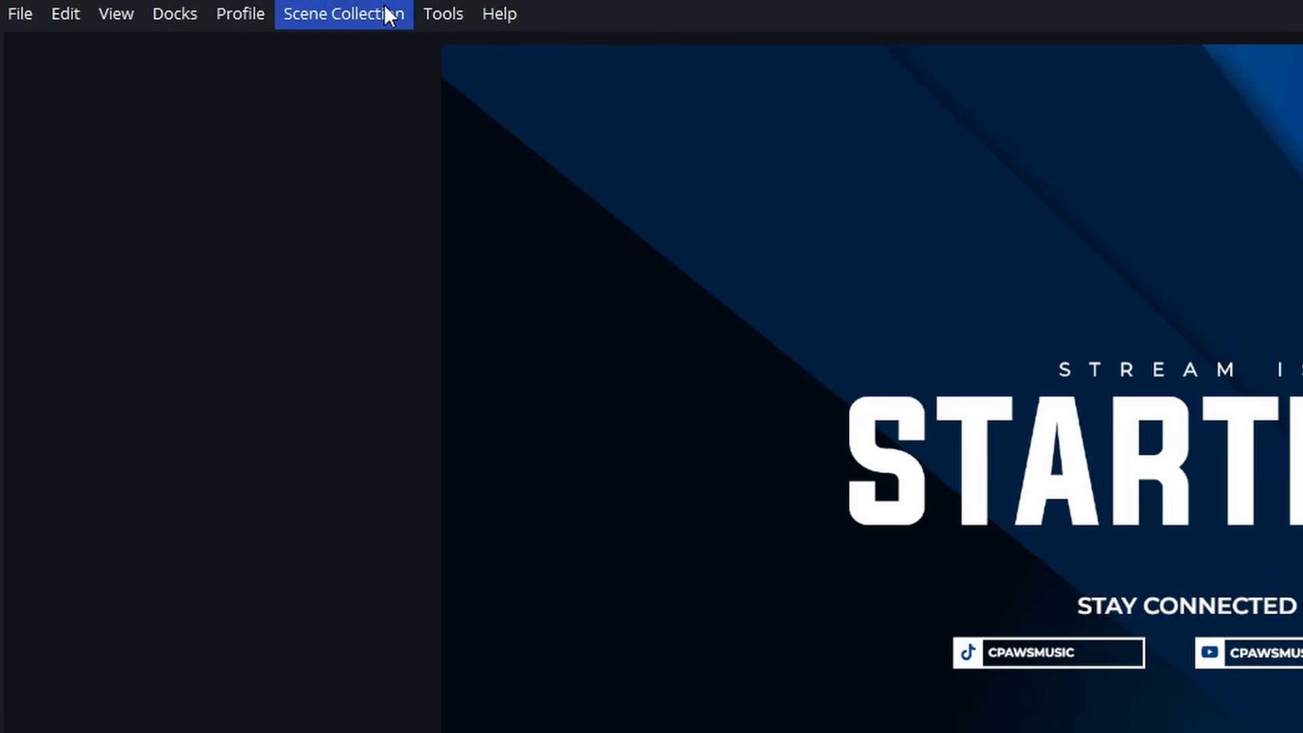
Show the Aitum Multistream dock, attach it as a column to the left of the preview and widen it slightly
left_click(186, 27)
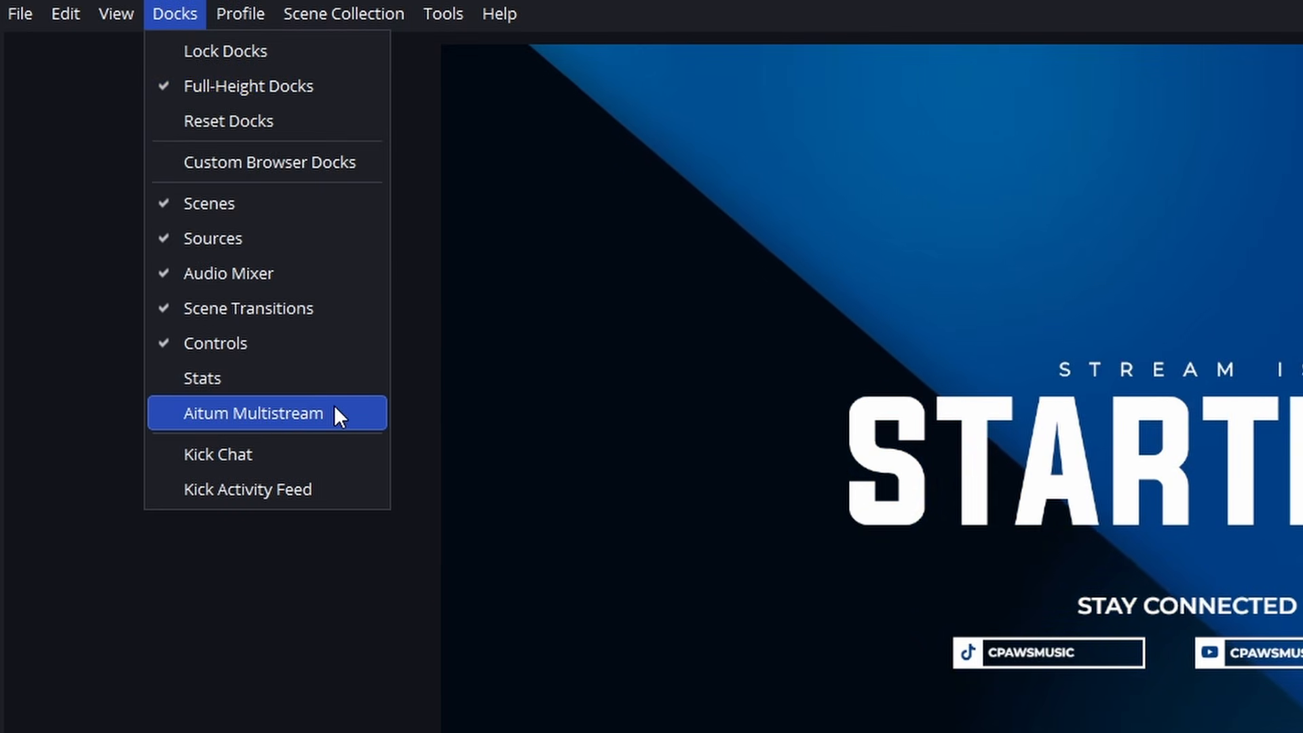
left_click(334, 410)
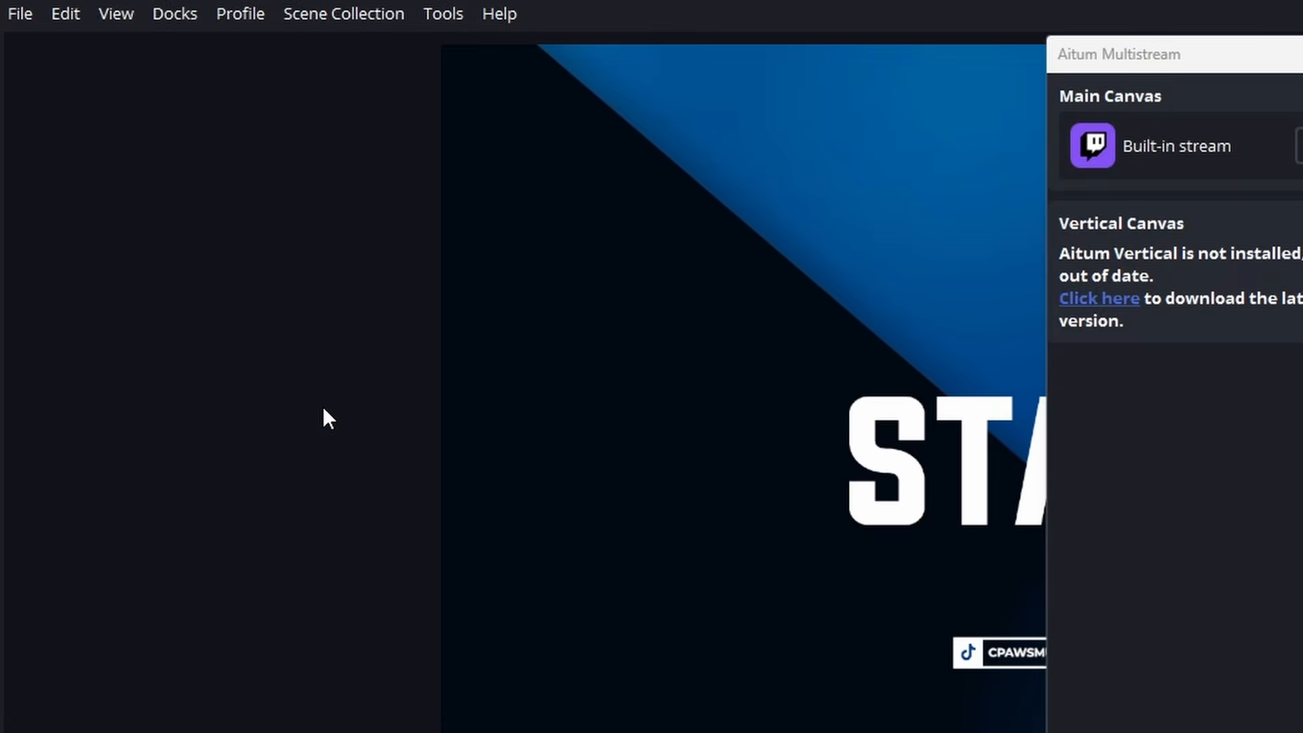
left_click_drag(1226, 53, 569, 246)
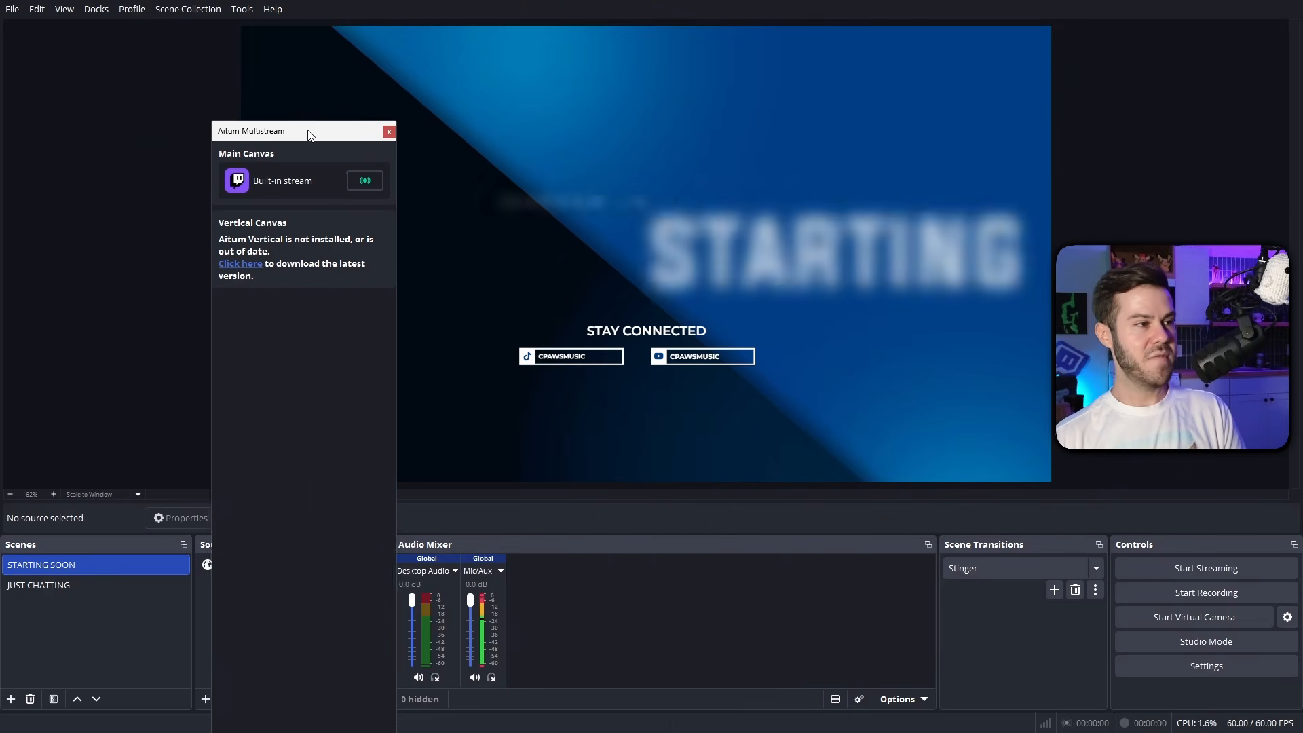
left_click_drag(309, 134, 52, 83)
left_click_drag(196, 179, 244, 179)
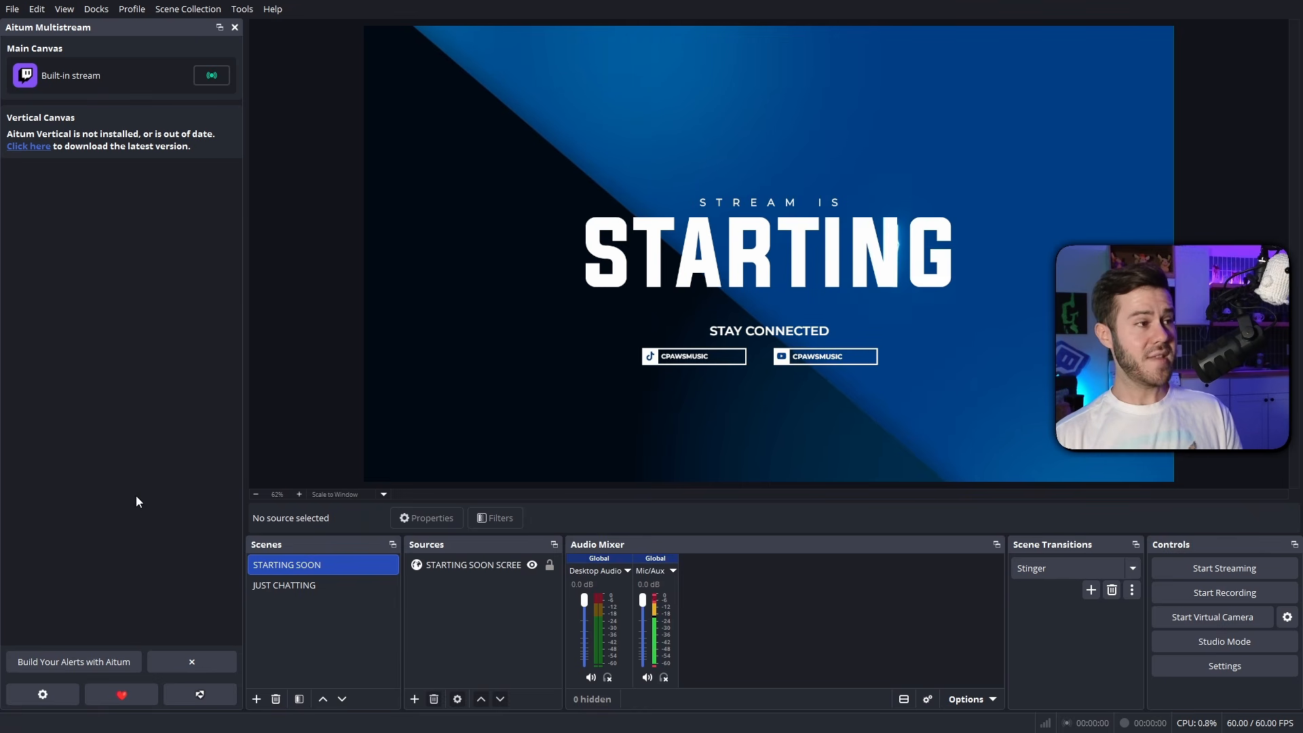
Set the streaming service to Twitch, connect the Twitch account and apply the stream settings
left_click(1199, 667)
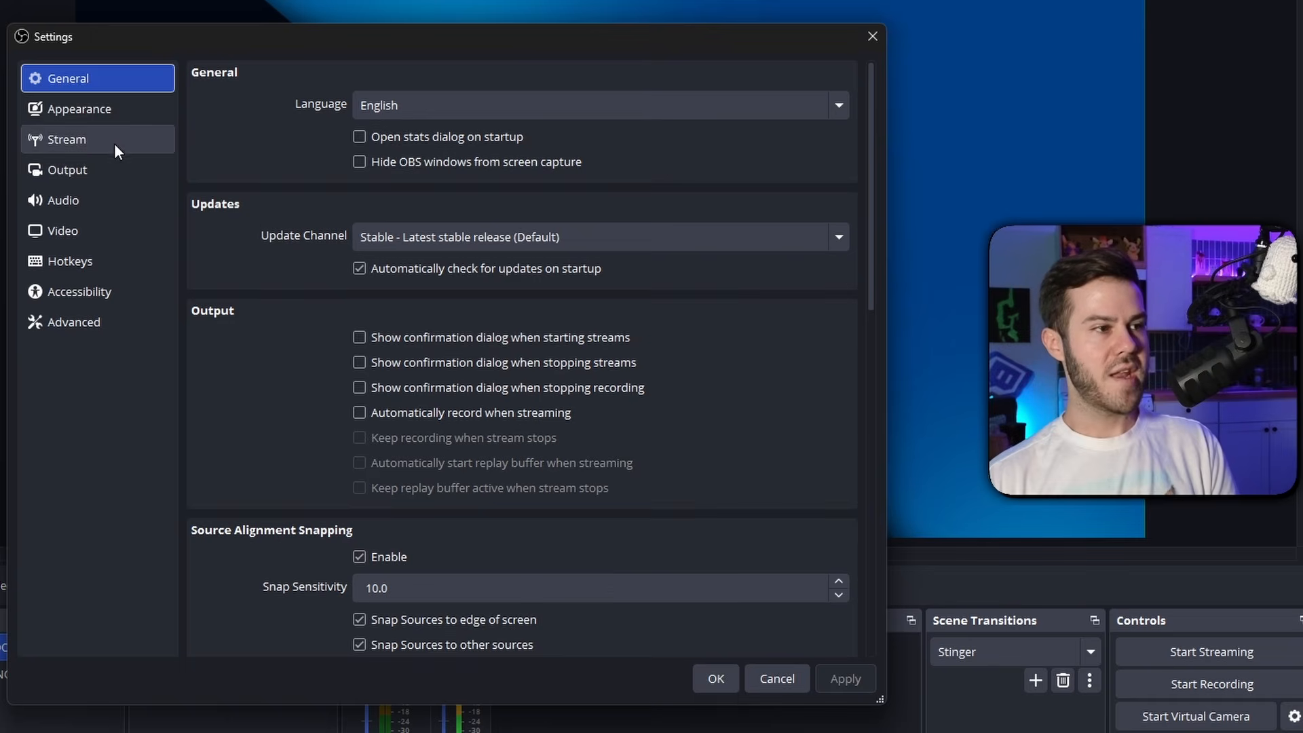
left_click(372, 179)
left_click(372, 80)
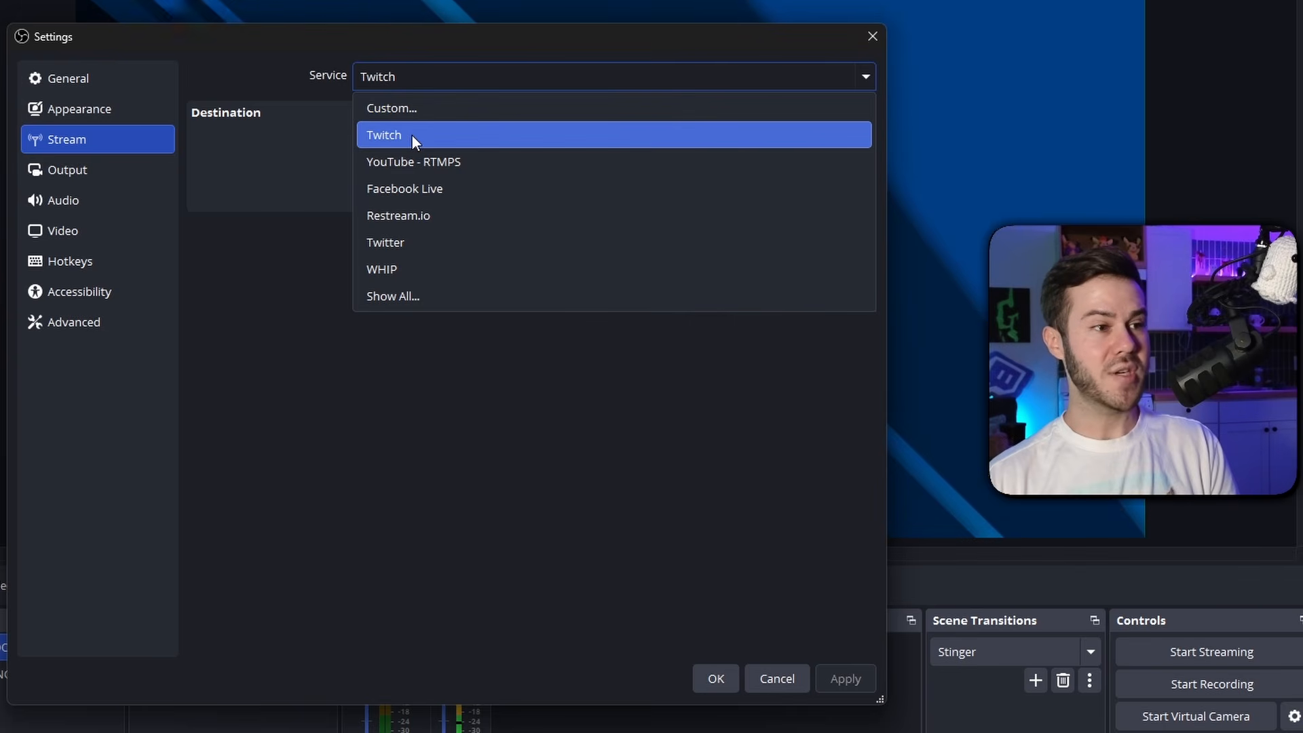
left_click(412, 135)
left_click(425, 146)
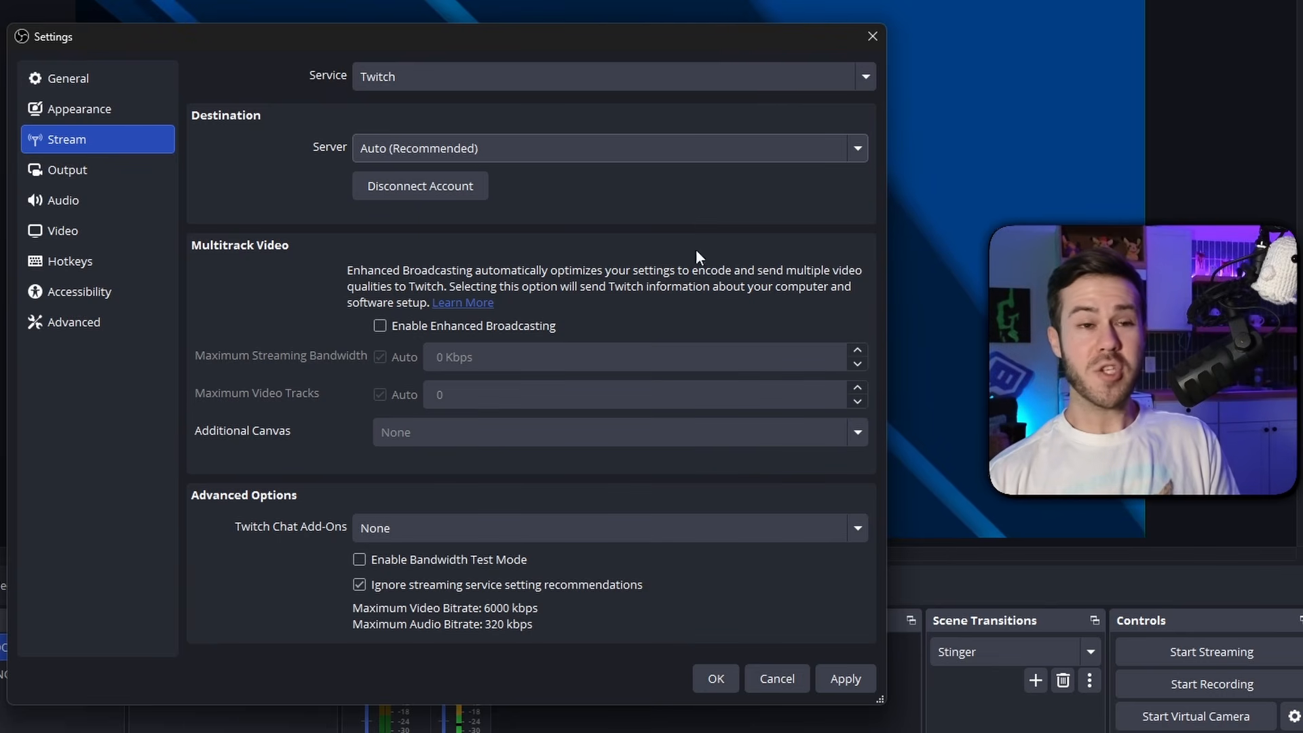
left_click(845, 677)
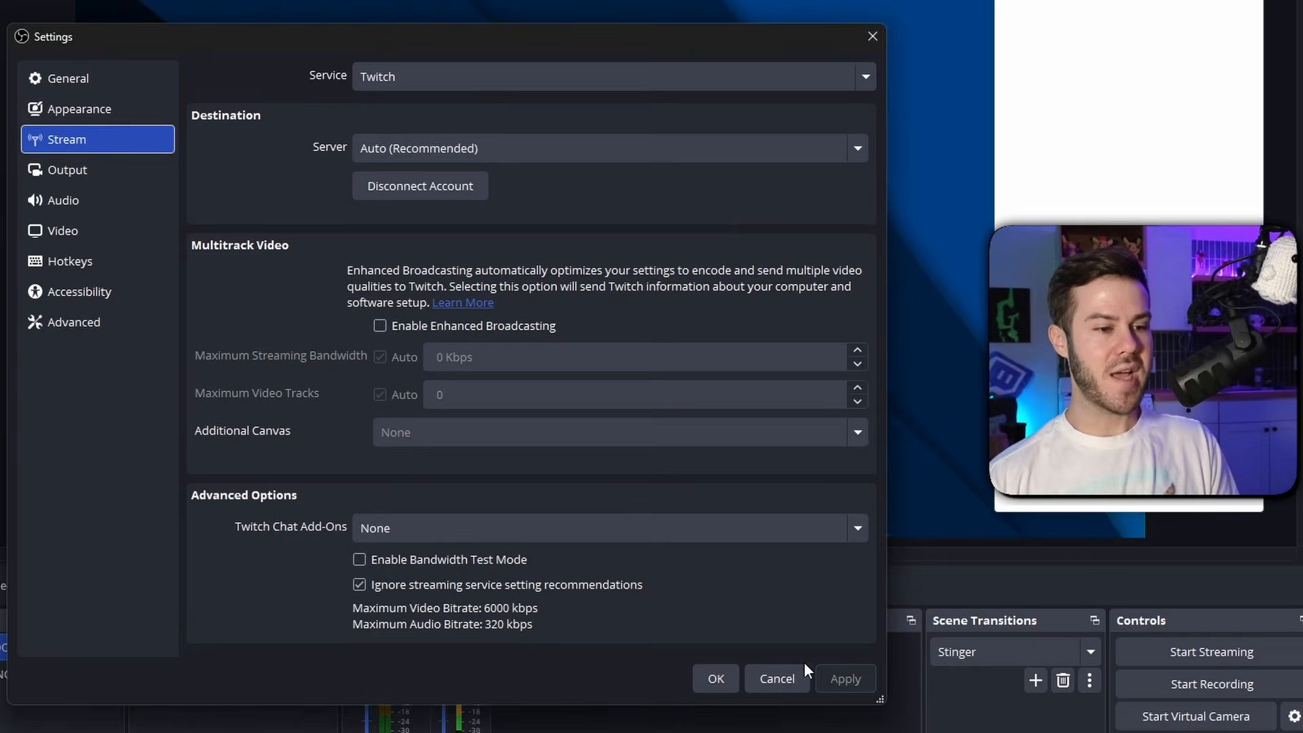
left_click(715, 676)
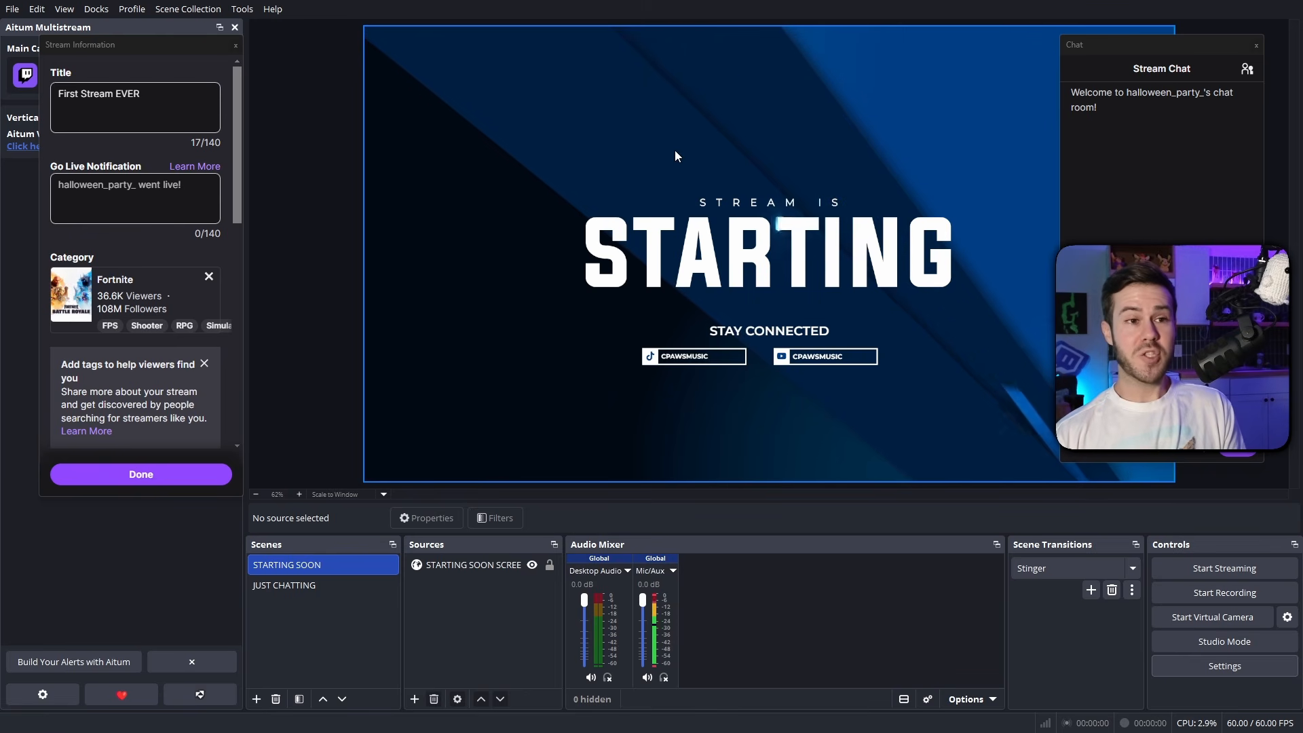
Move the floating Chat and Stream Information docks clear and close both of them
left_click_drag(1097, 46, 889, 84)
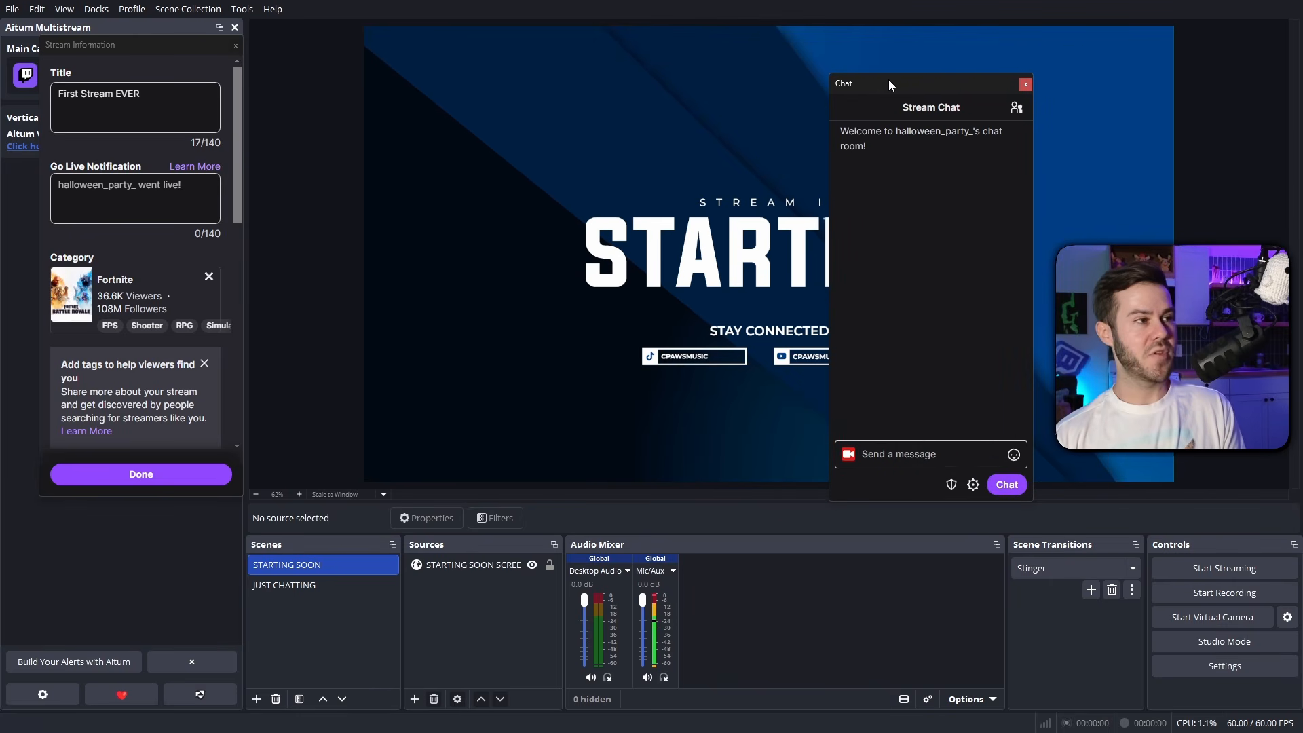
left_click_drag(124, 44, 256, 83)
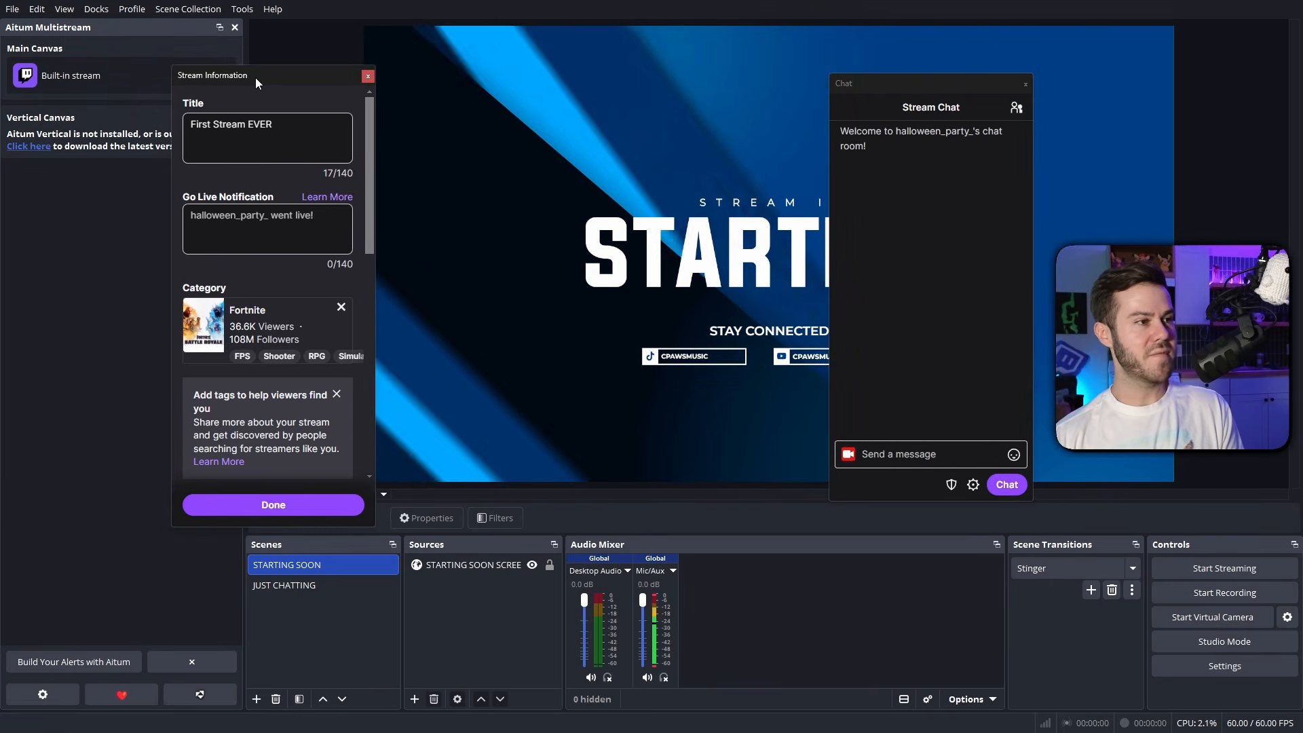
left_click(367, 75)
left_click(788, 390)
left_click(1025, 83)
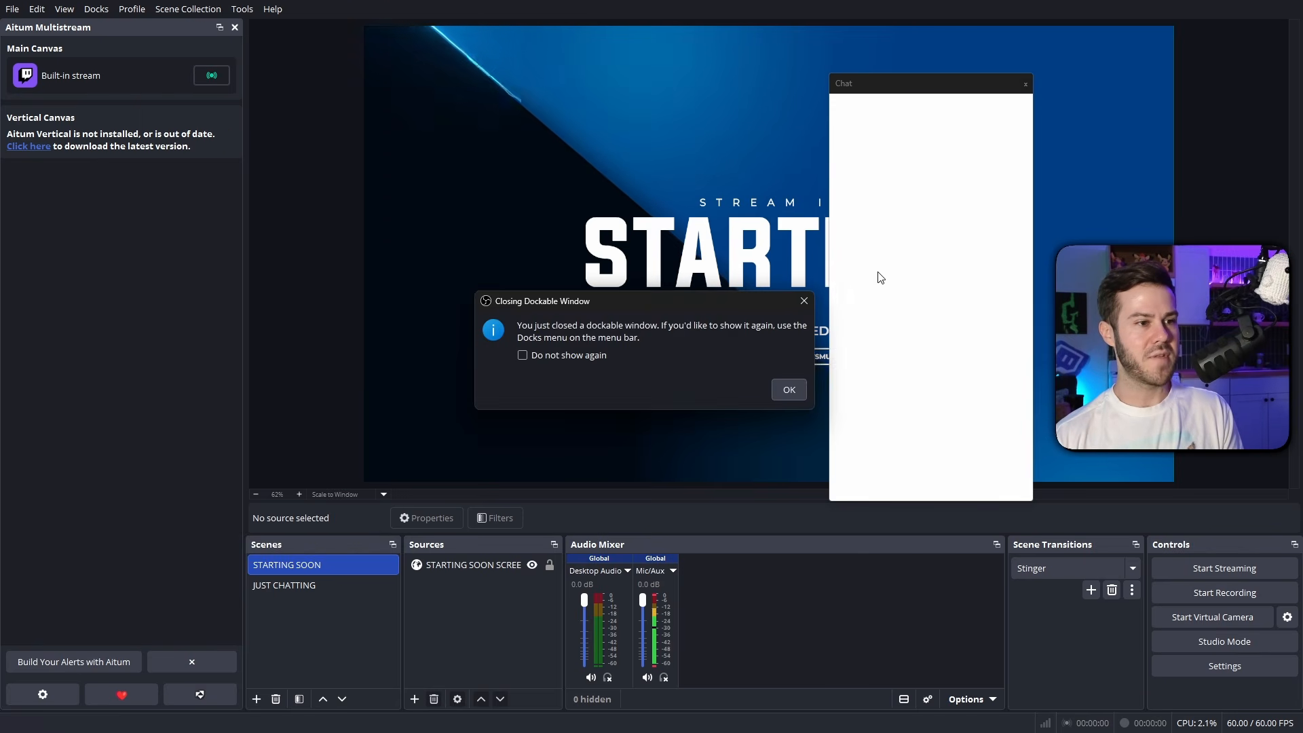
left_click(787, 390)
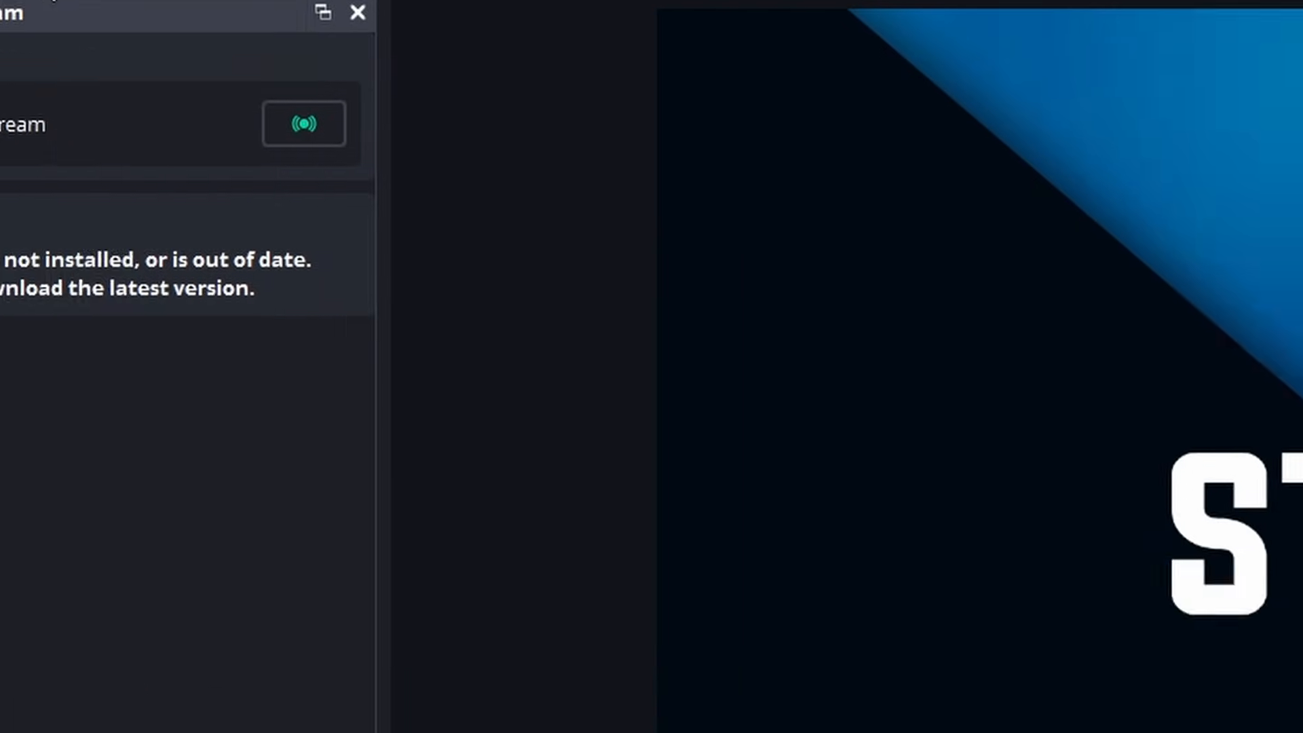
left_click(211, 20)
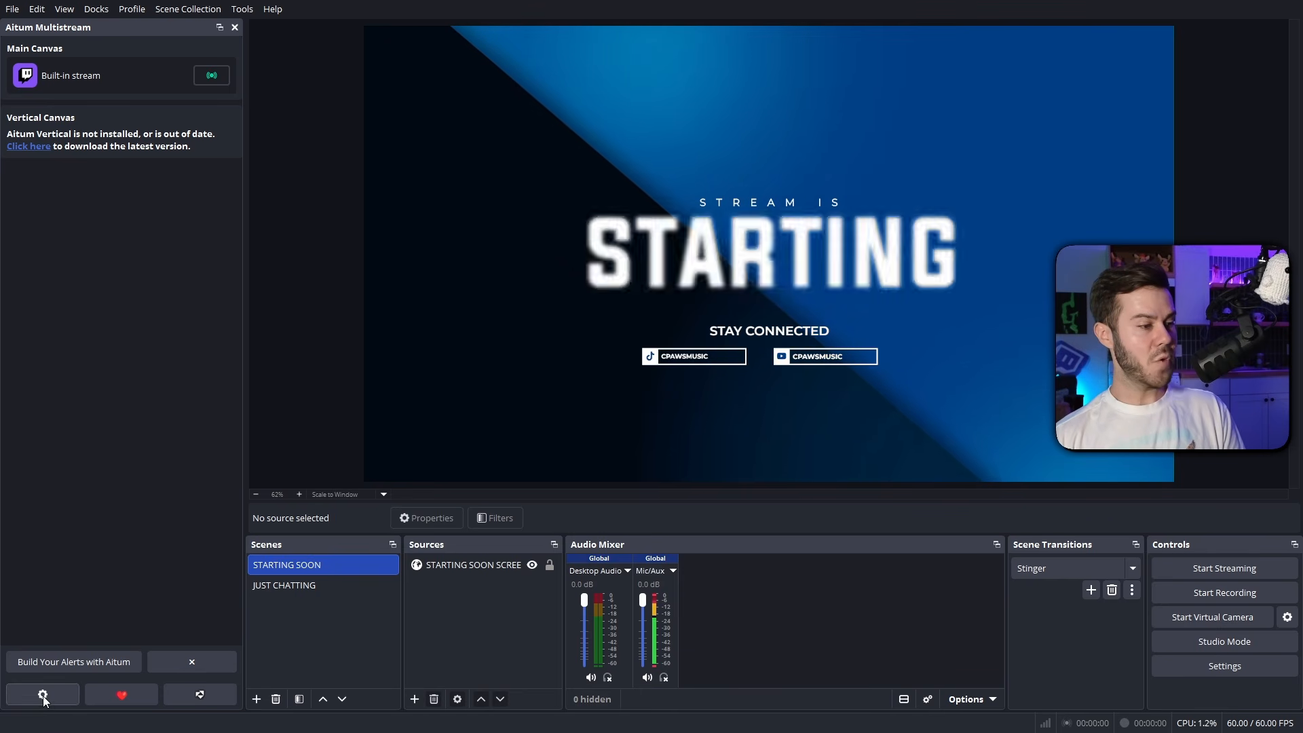
Start a new Kick output for the main canvas in the Aitum Multistream settings
left_click(44, 694)
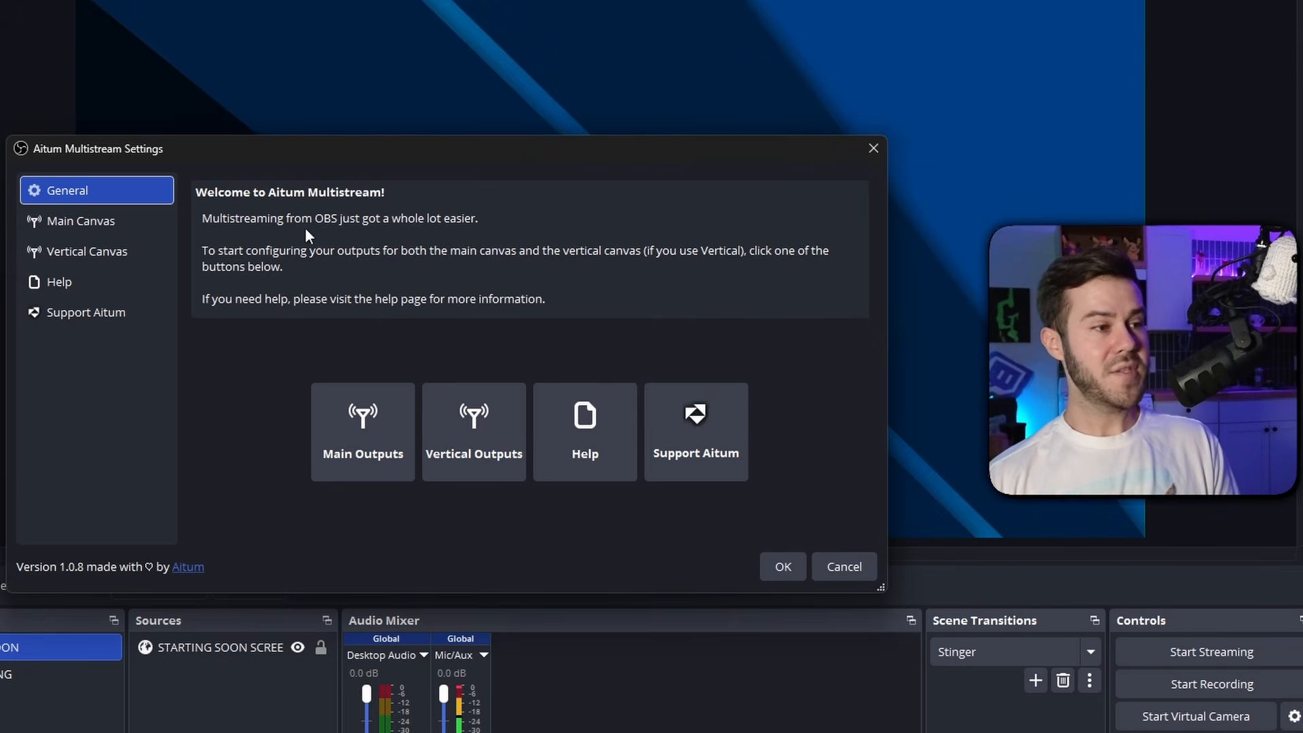
left_click(75, 222)
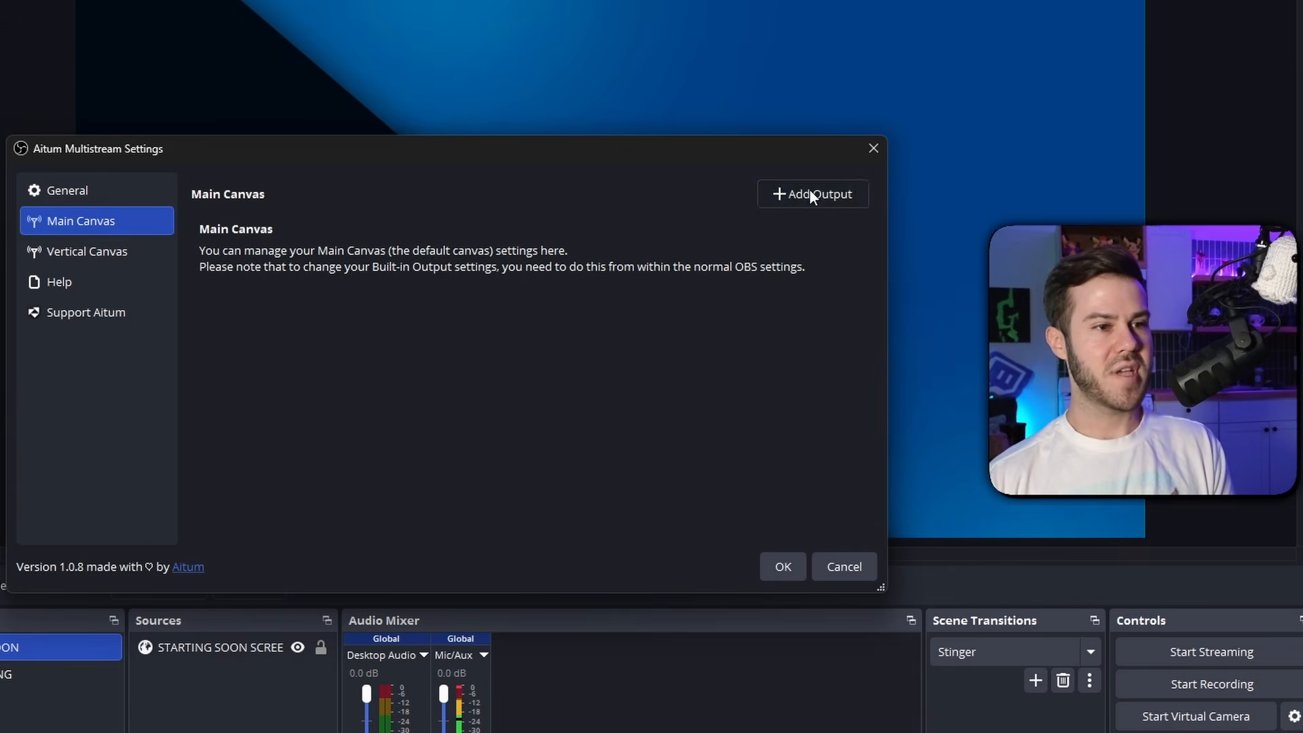
left_click(810, 194)
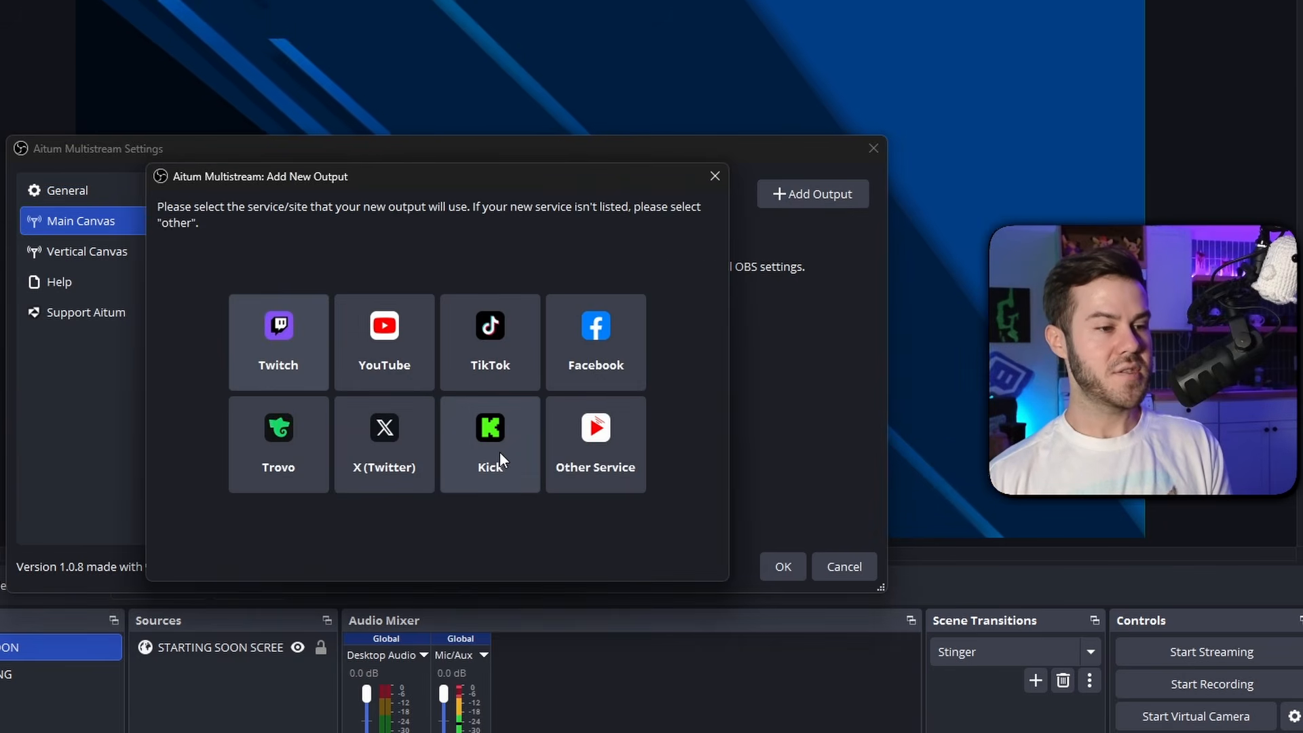
left_click(503, 448)
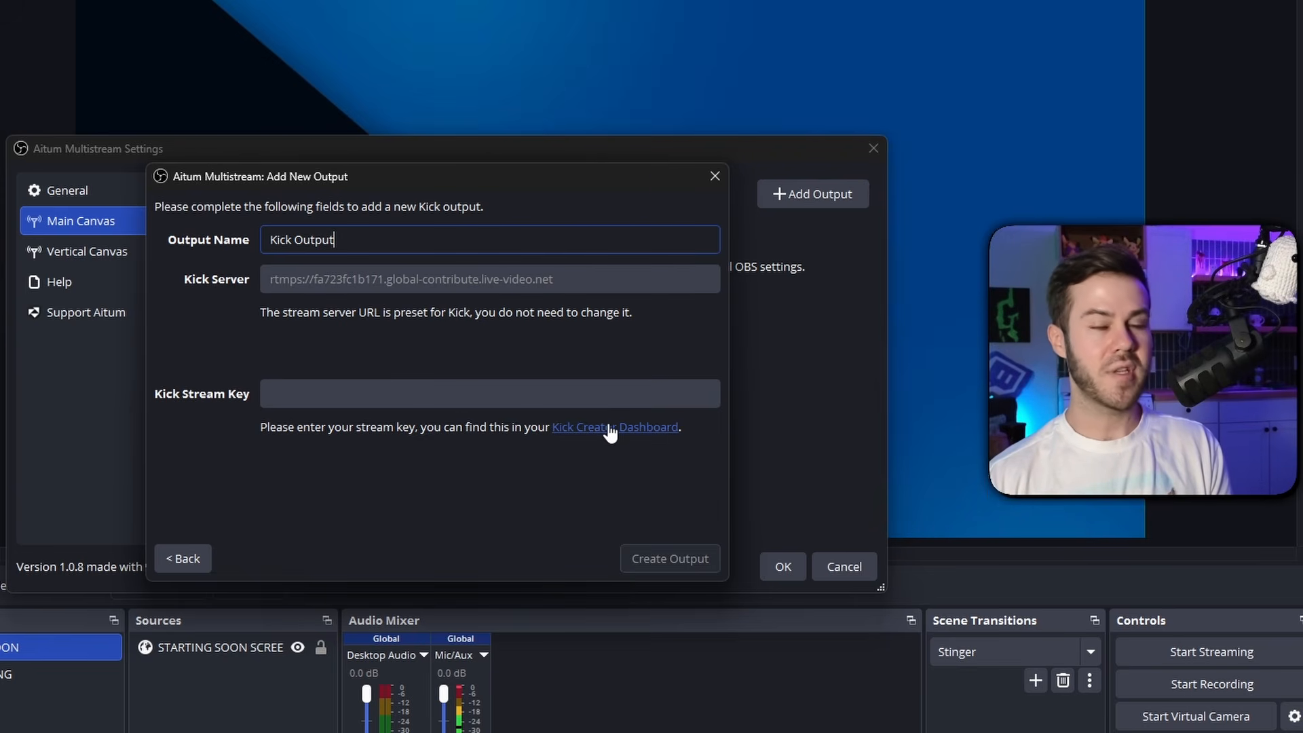
Copy the stream key from the Kick Creator Dashboard, paste it into Kick Stream Key and create the output
left_click(611, 427)
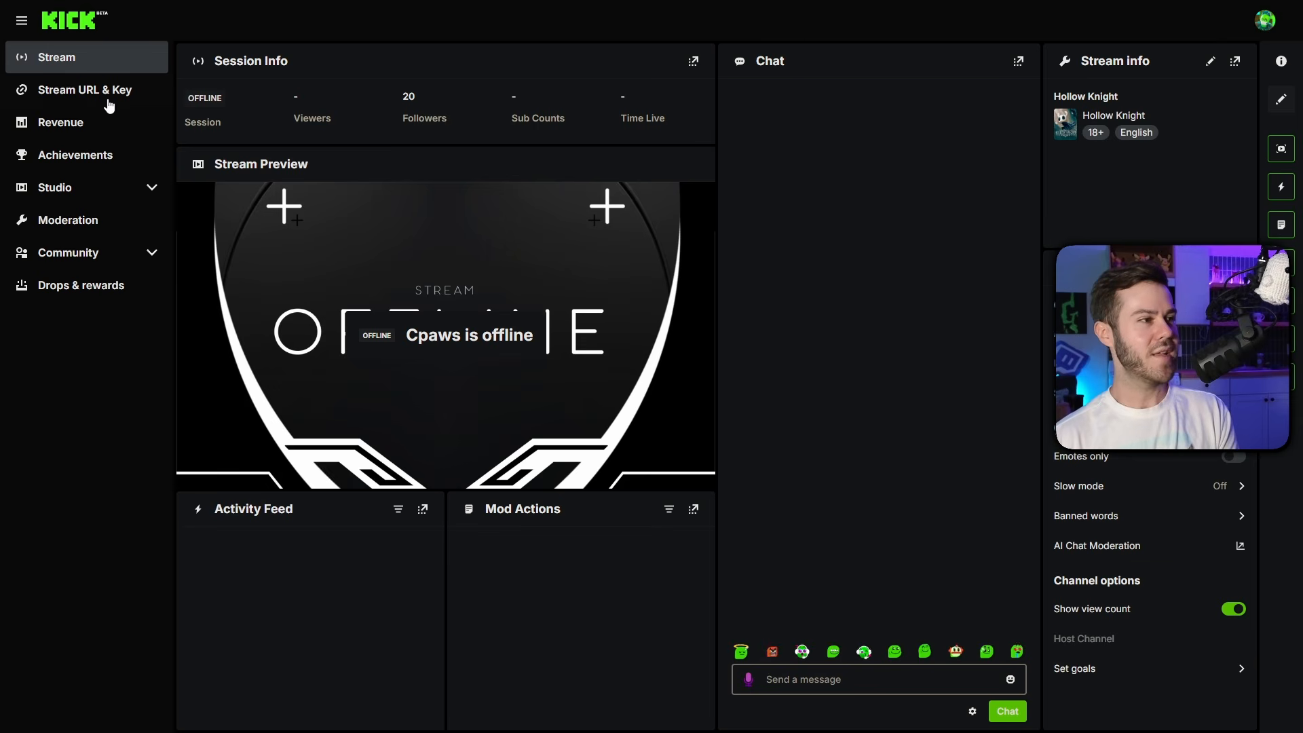
left_click(83, 95)
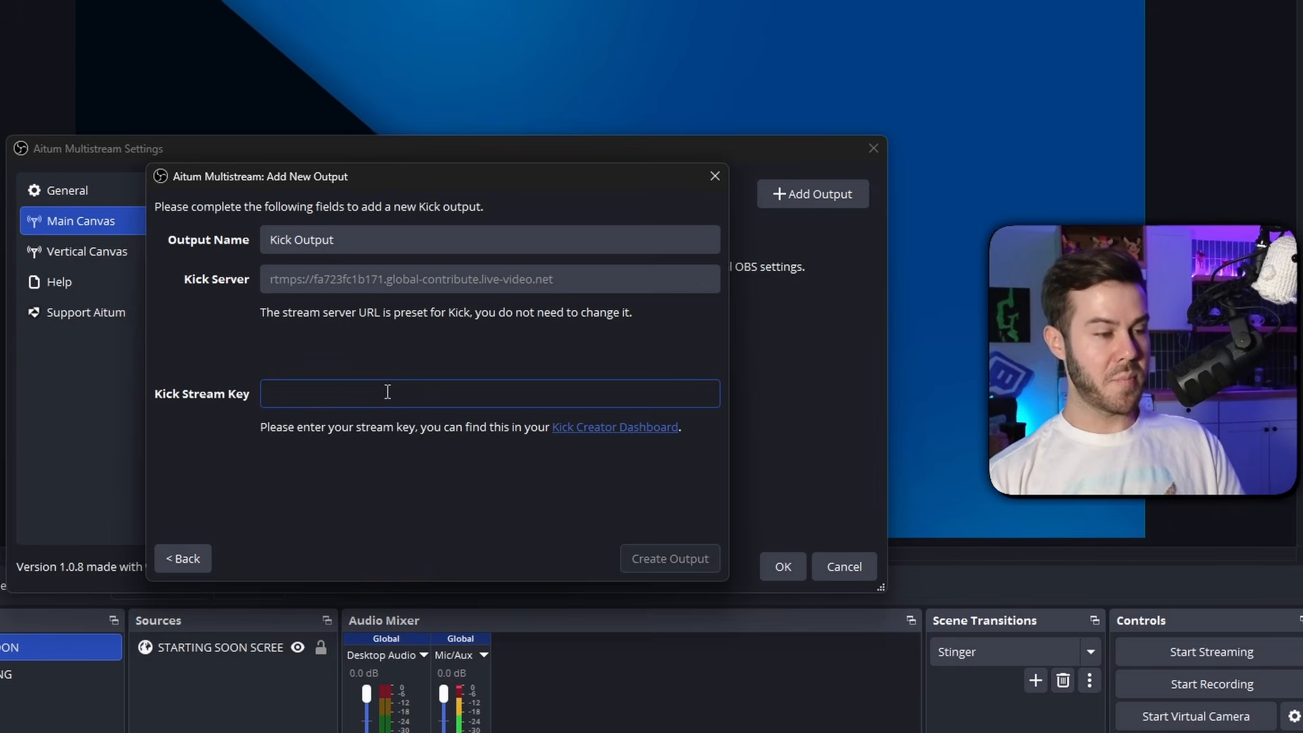
key("ctrl+v")
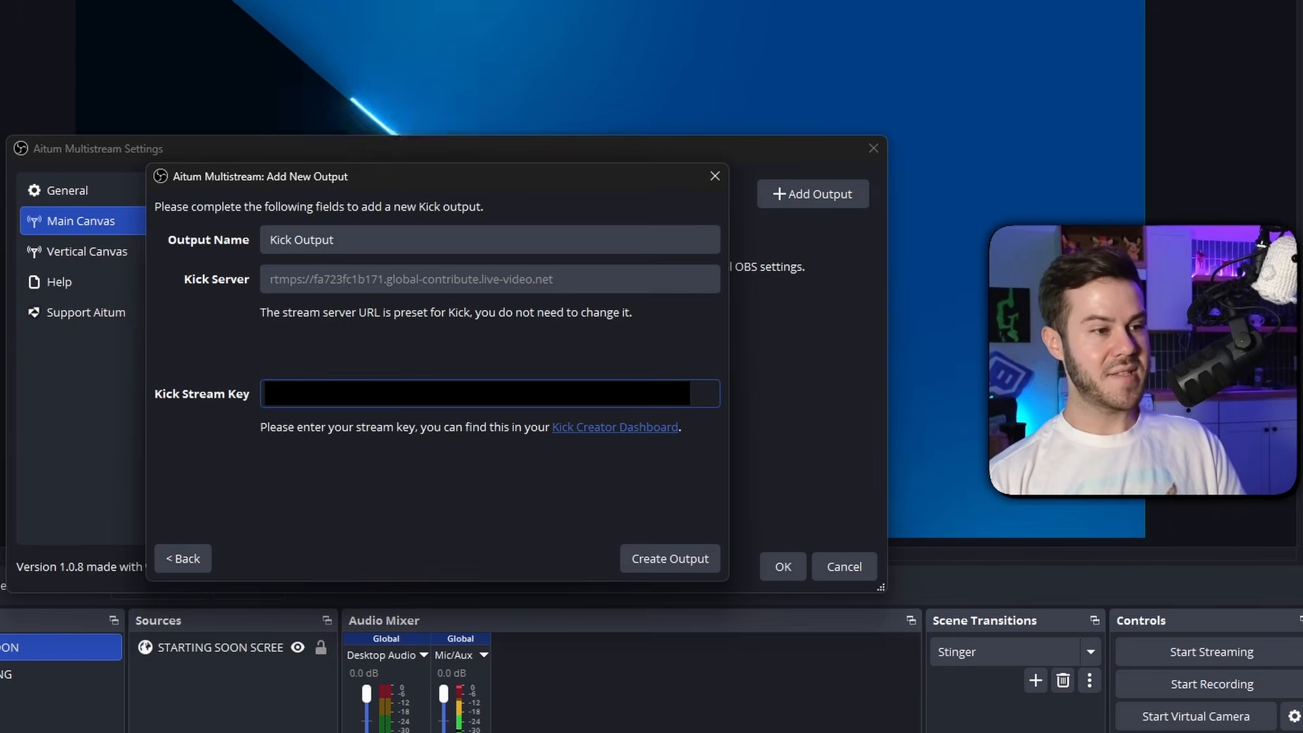
left_click(685, 570)
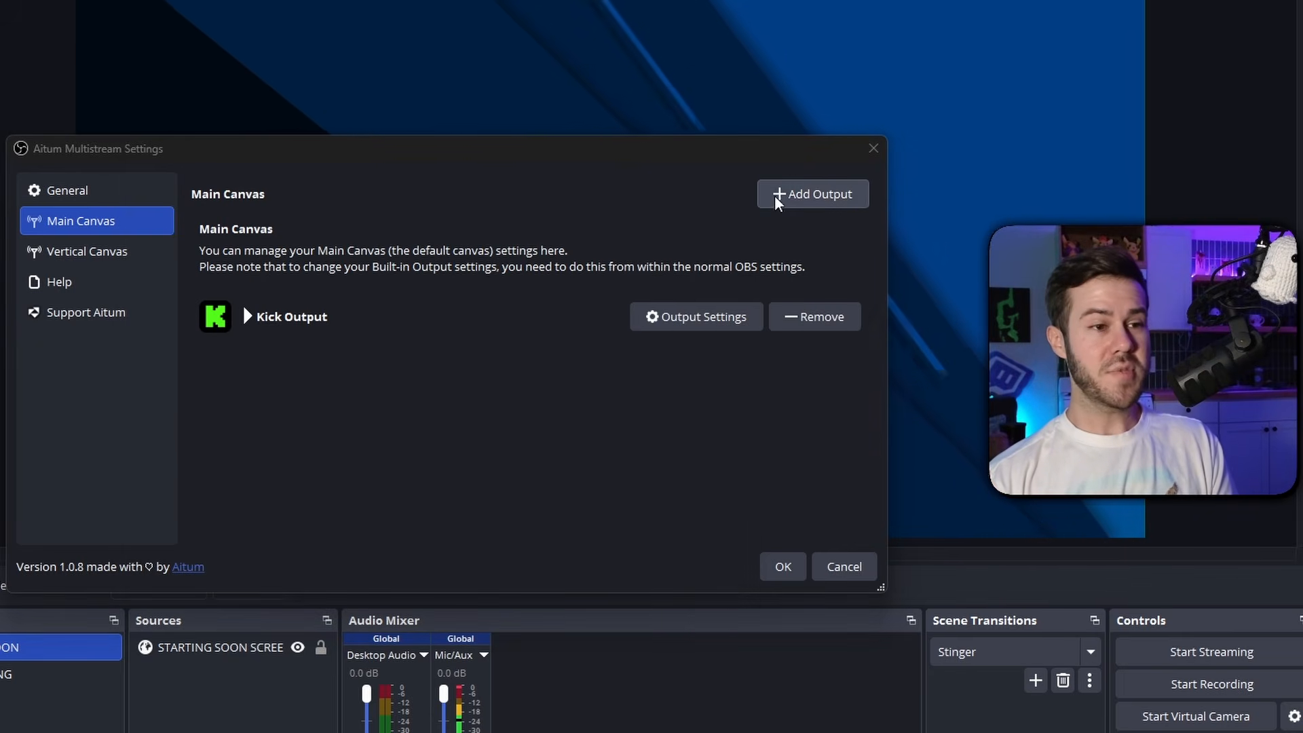
Add a YouTube output to the main canvas using the stream key from the YouTube Creator Dashboard, and save the multistream settings
left_click(817, 195)
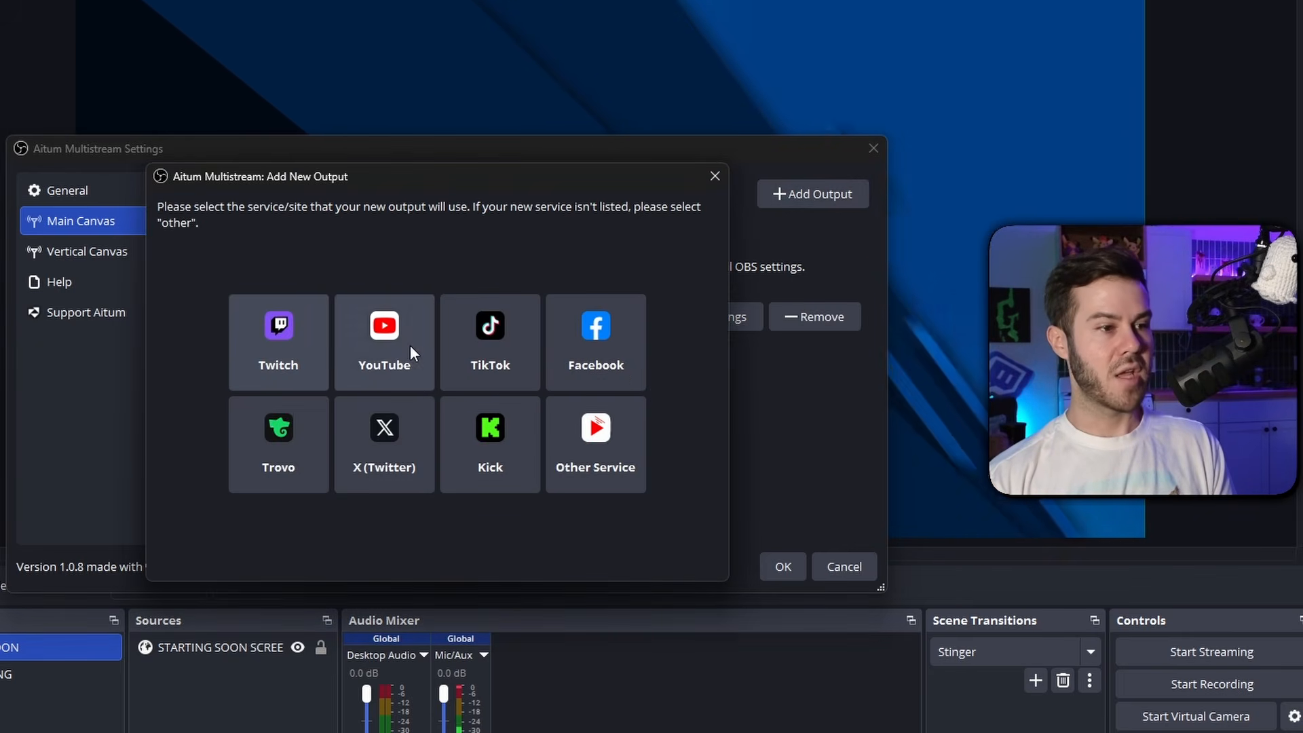
left_click(410, 346)
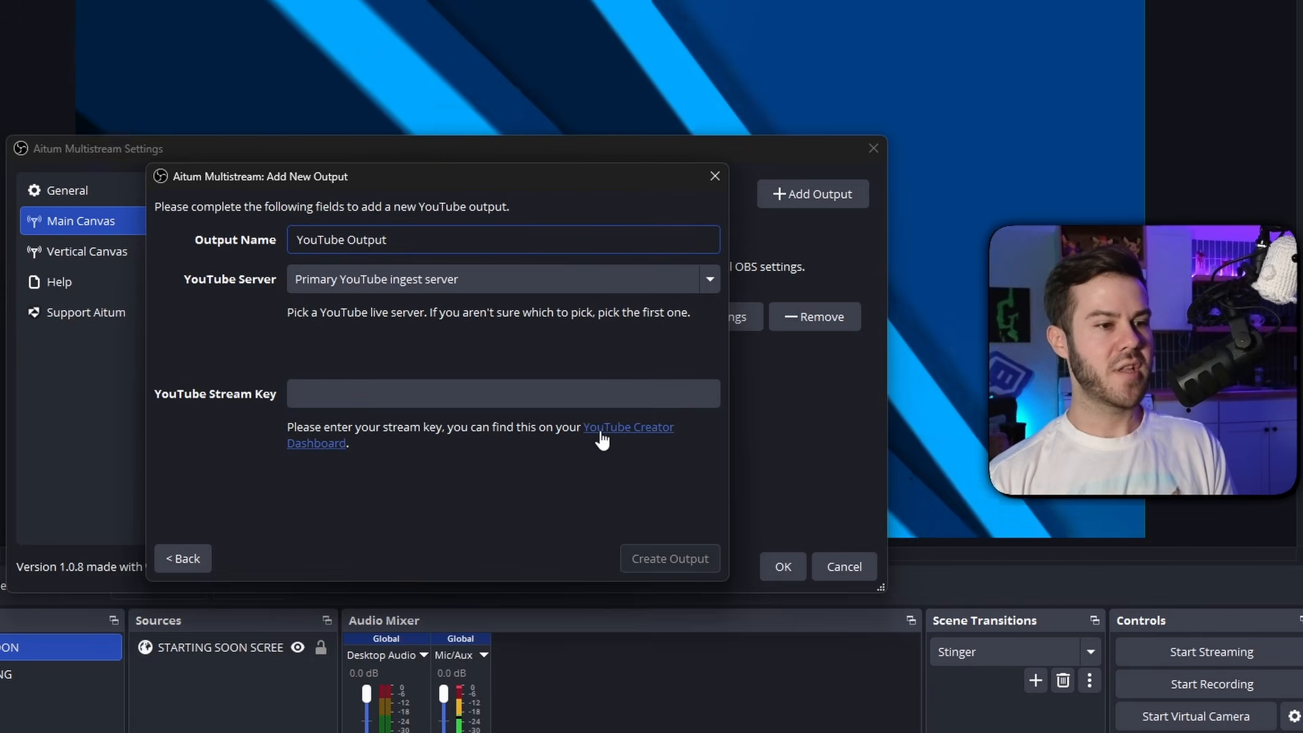
left_click(626, 438)
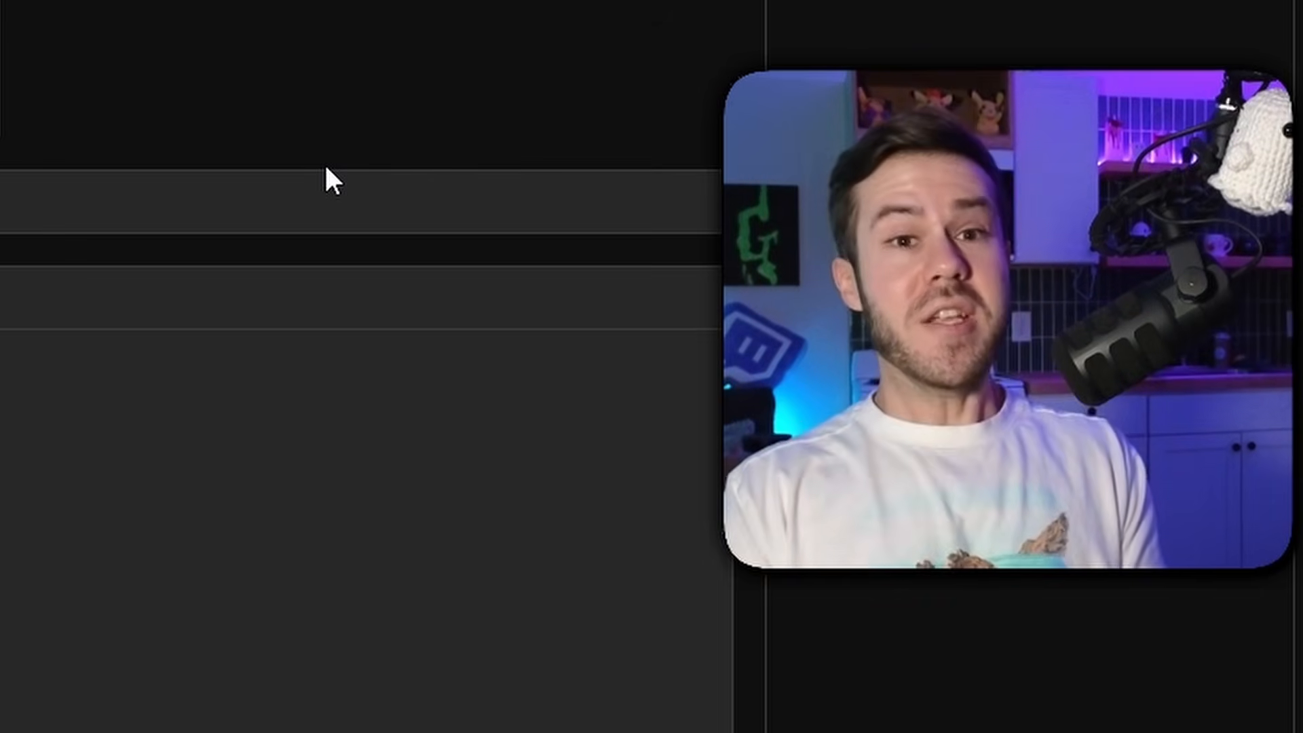
left_click(365, 406)
key("ctrl+v")
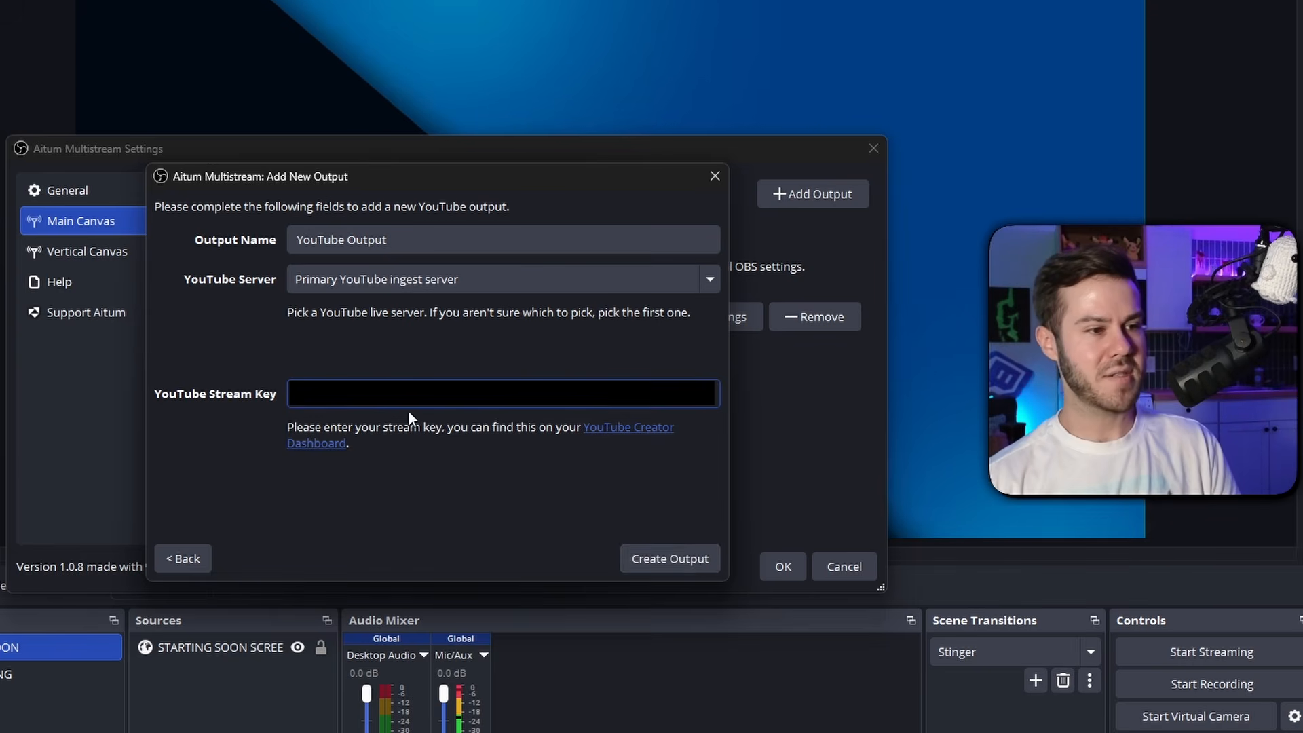
left_click(693, 557)
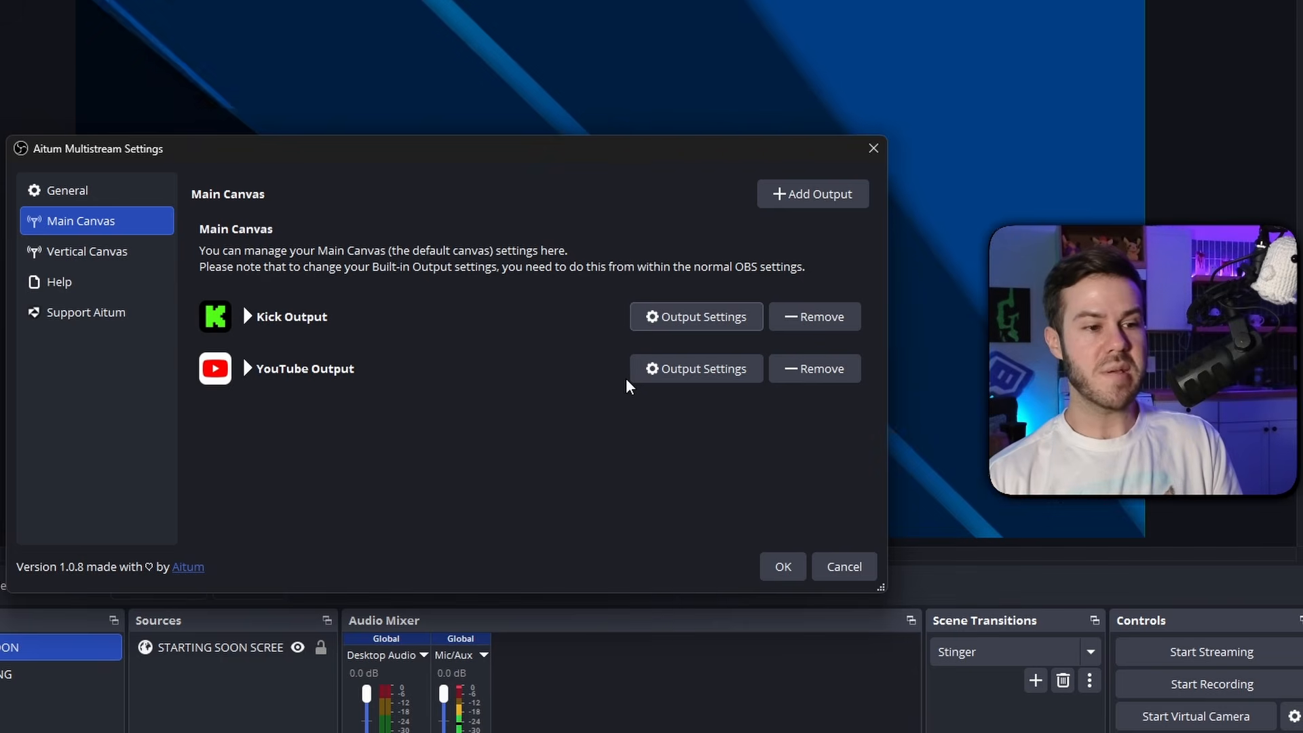
left_click(797, 574)
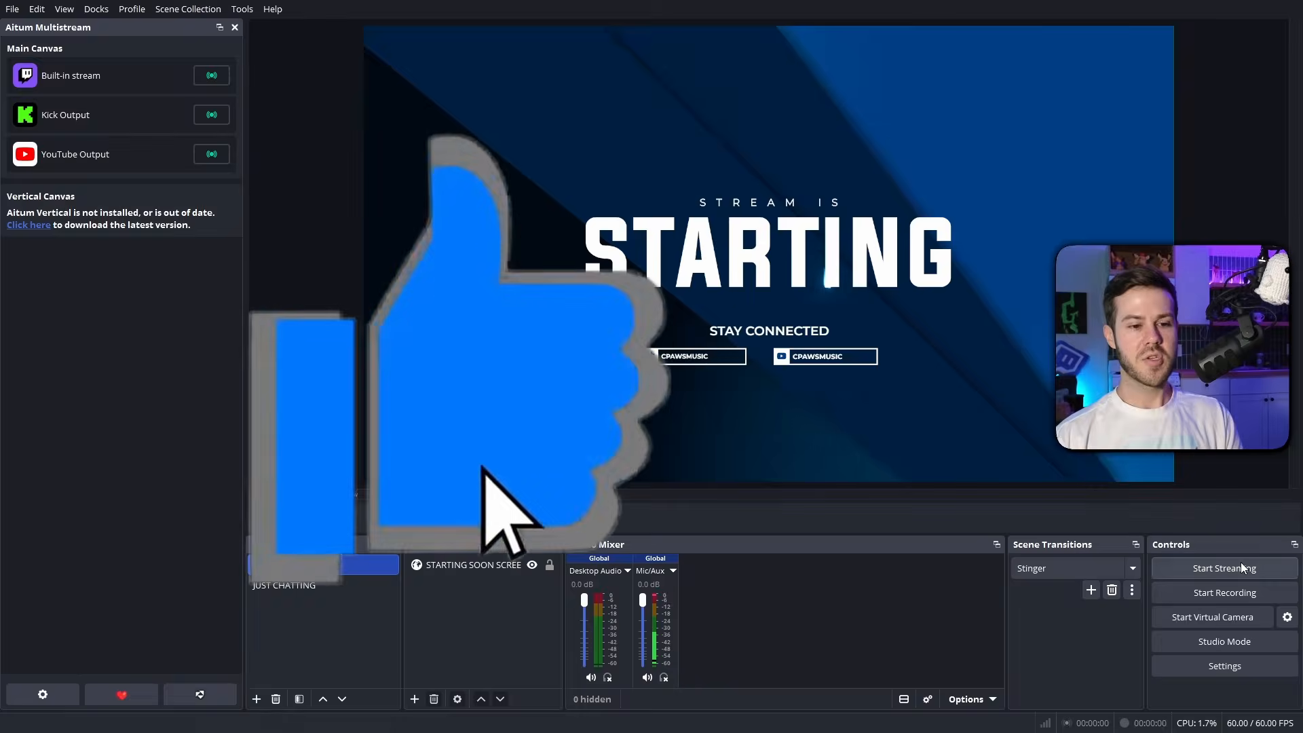
Open the streaming output settings, choose the Advanced output mode and use NVIDIA NVENC H.264 as the video encoder
left_click(1213, 666)
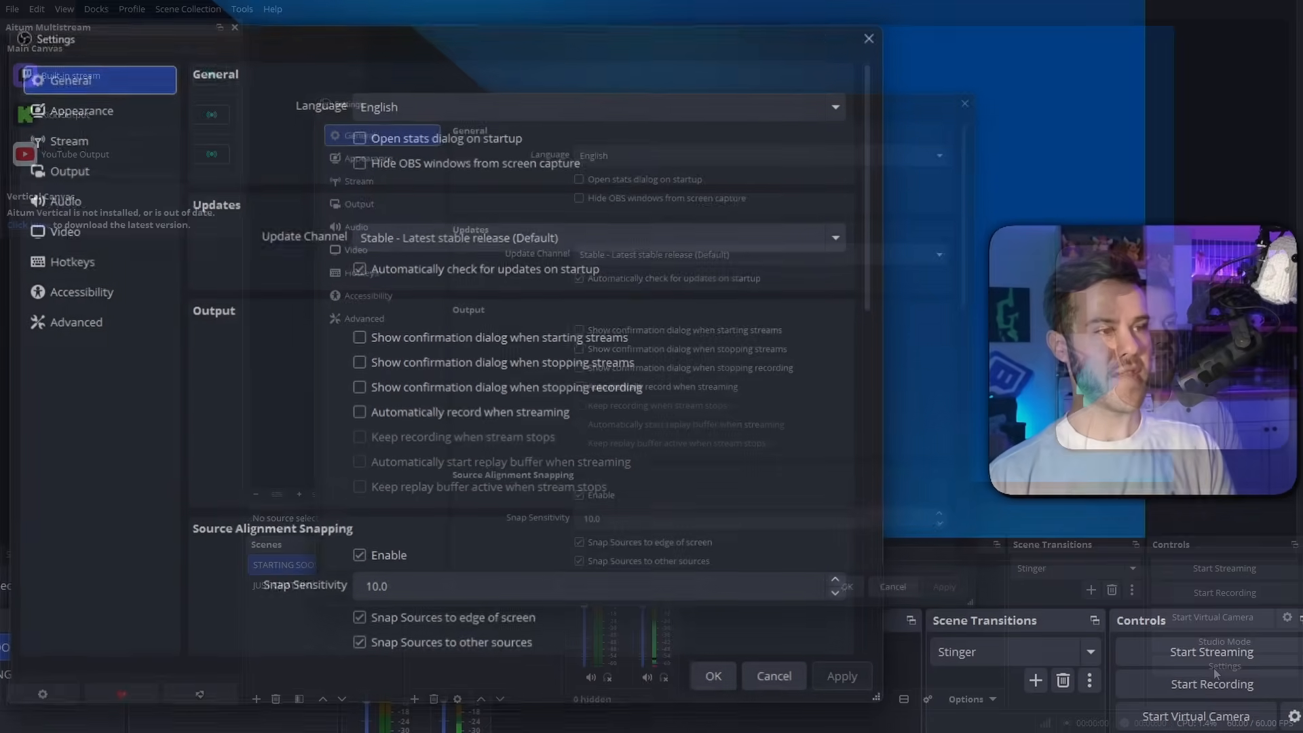
left_click(54, 168)
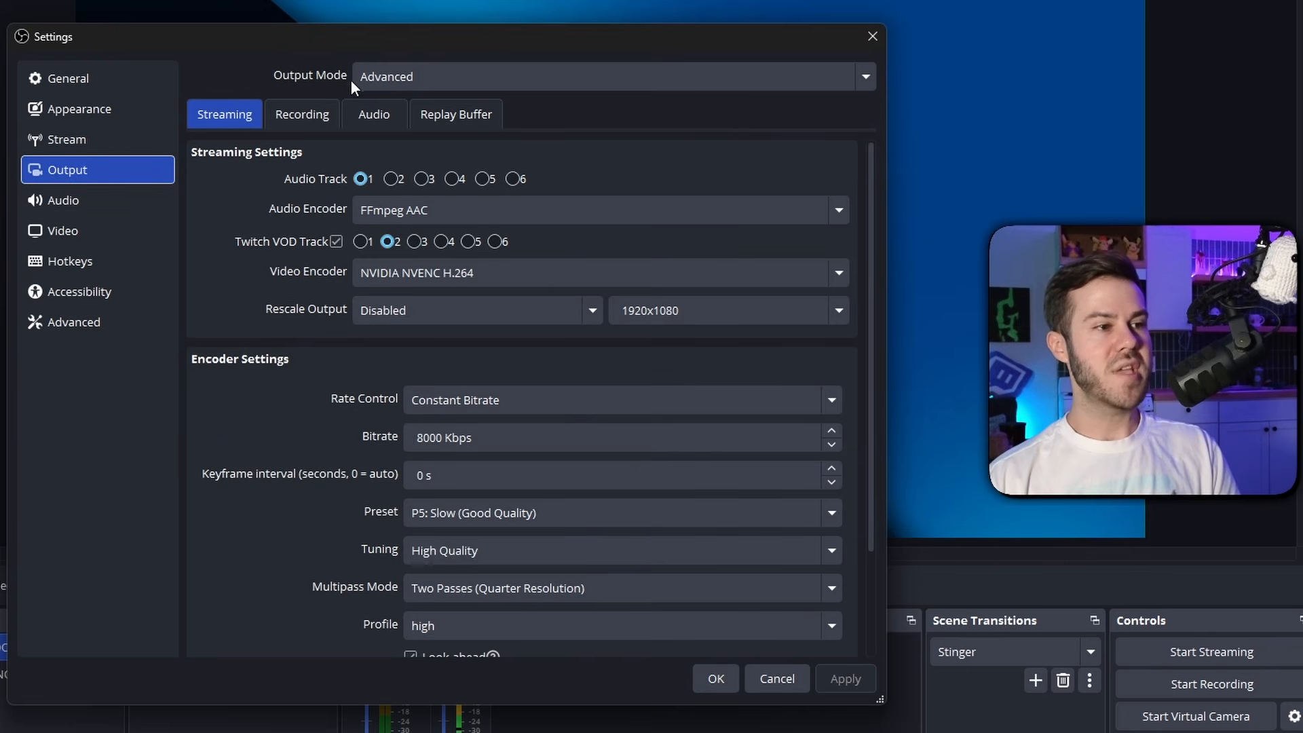
left_click(478, 76)
left_click(441, 129)
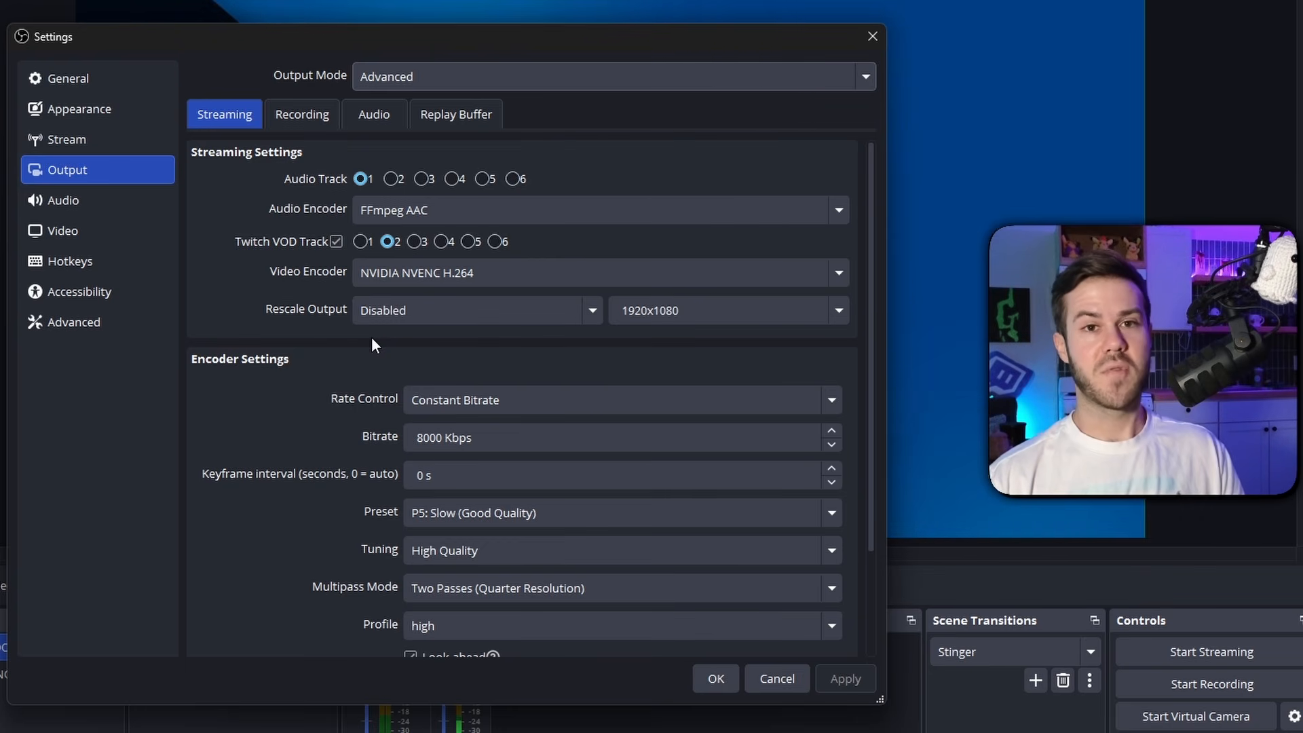
left_click(465, 266)
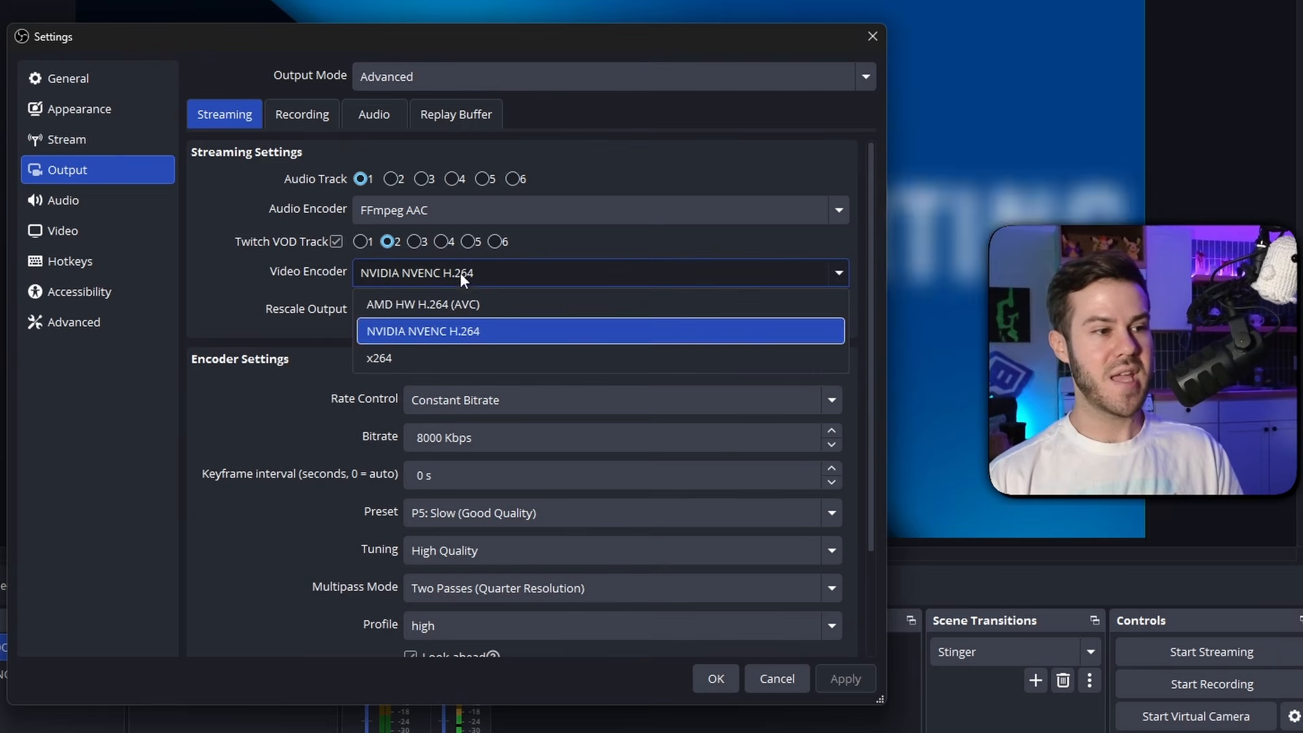
left_click(422, 339)
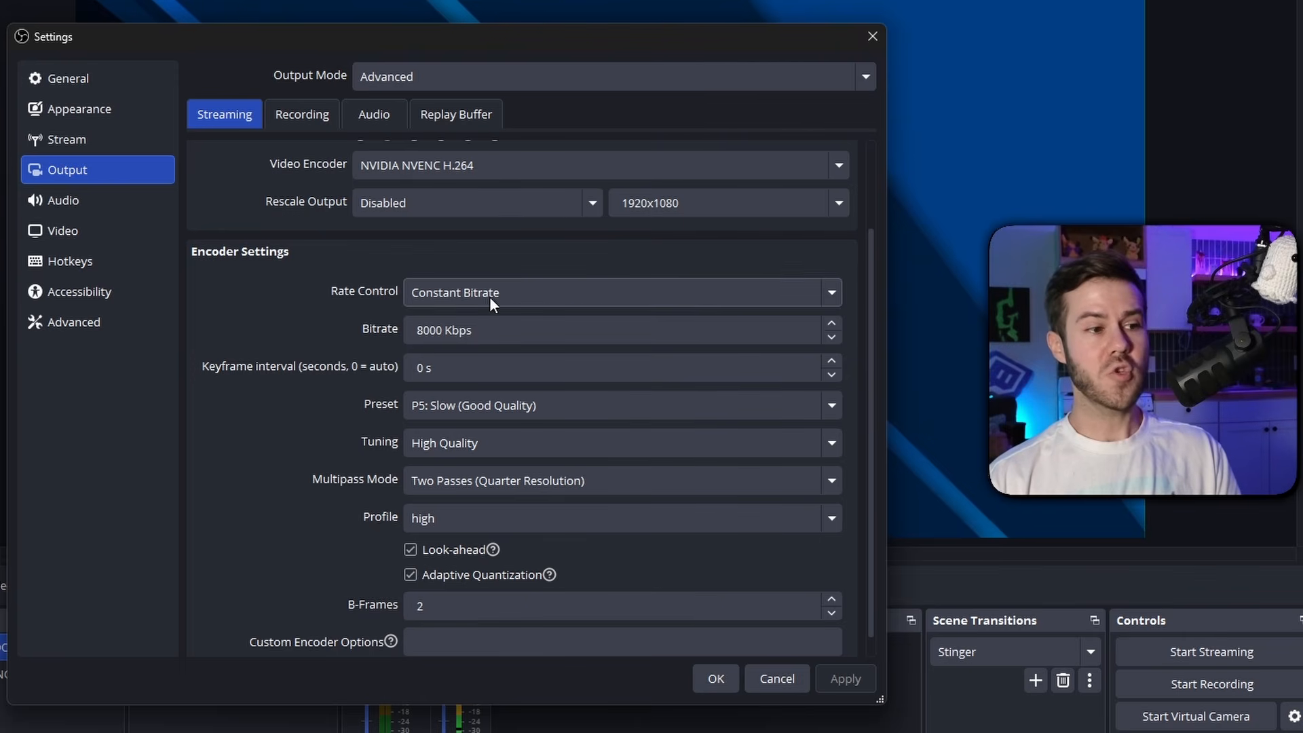
Use Constant Bitrate at 6000 Kbps with a 2 s keyframe interval and P5: Slow (Good Quality) preset, and apply the encoder settings
left_click(490, 295)
left_click(508, 324)
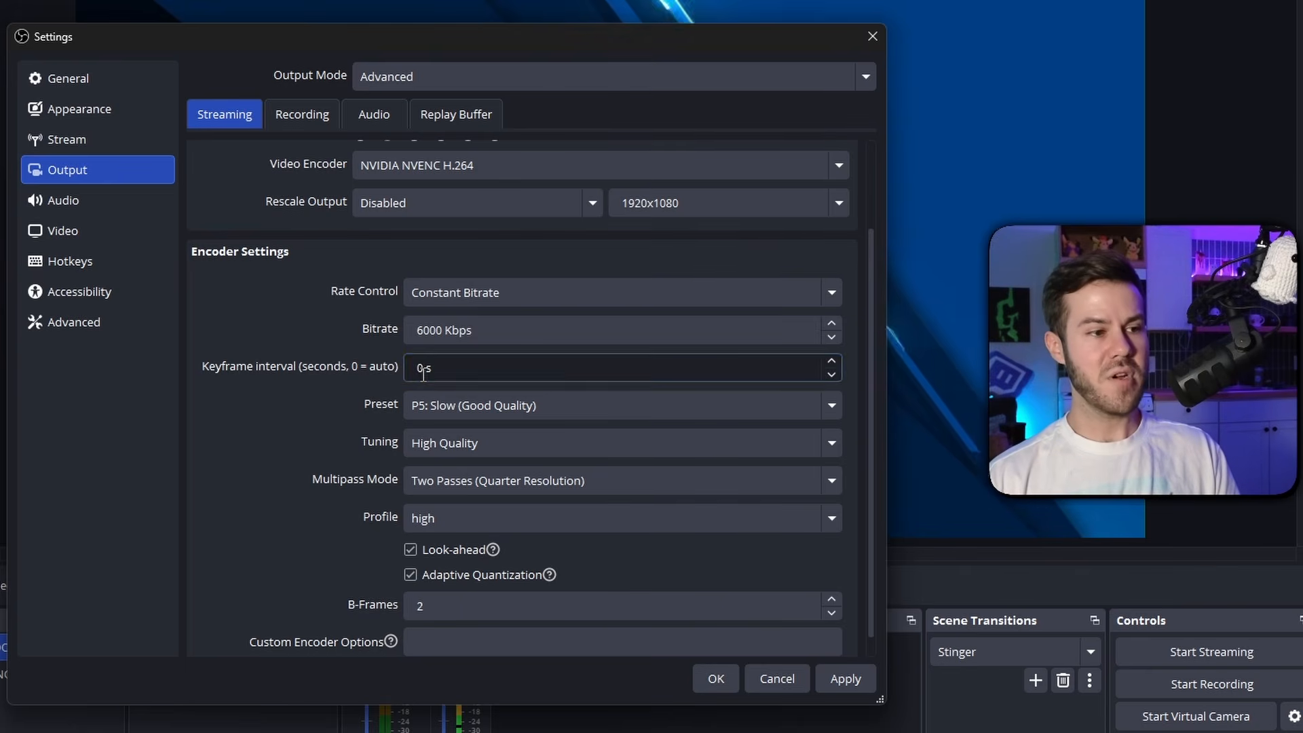
type("2")
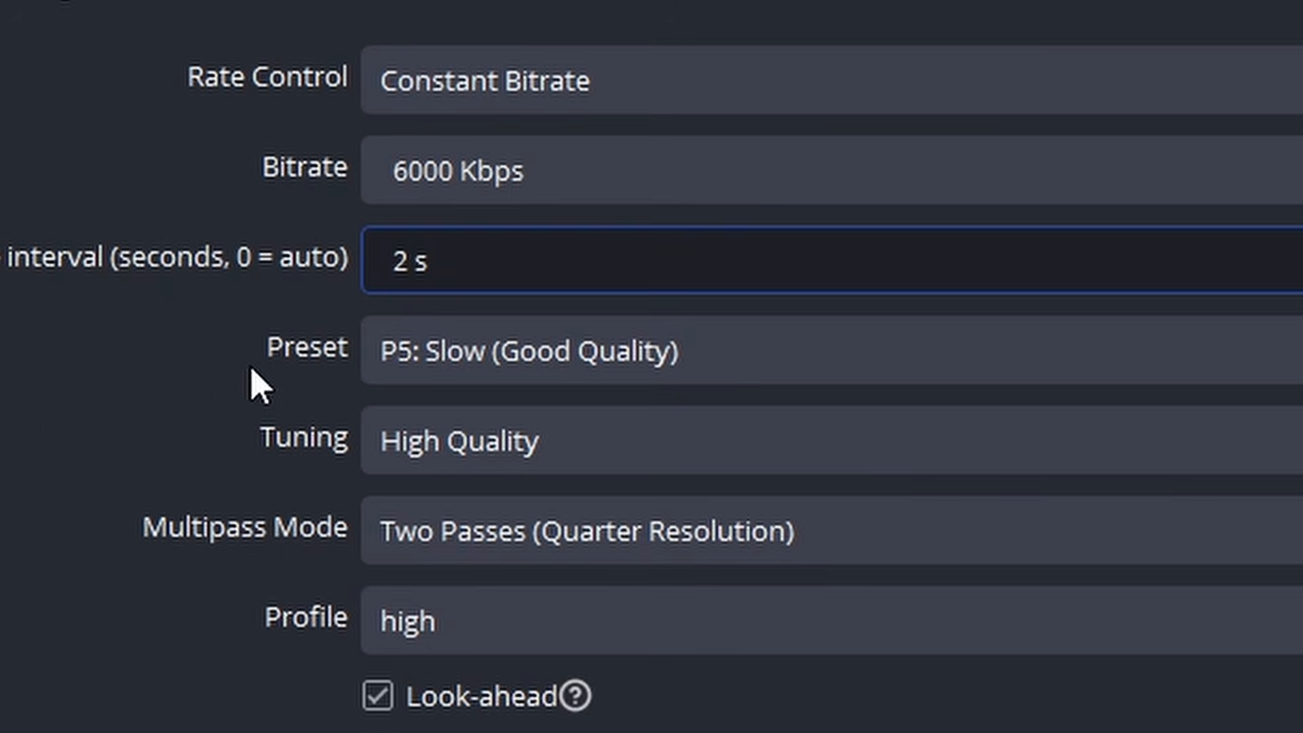
left_click(405, 349)
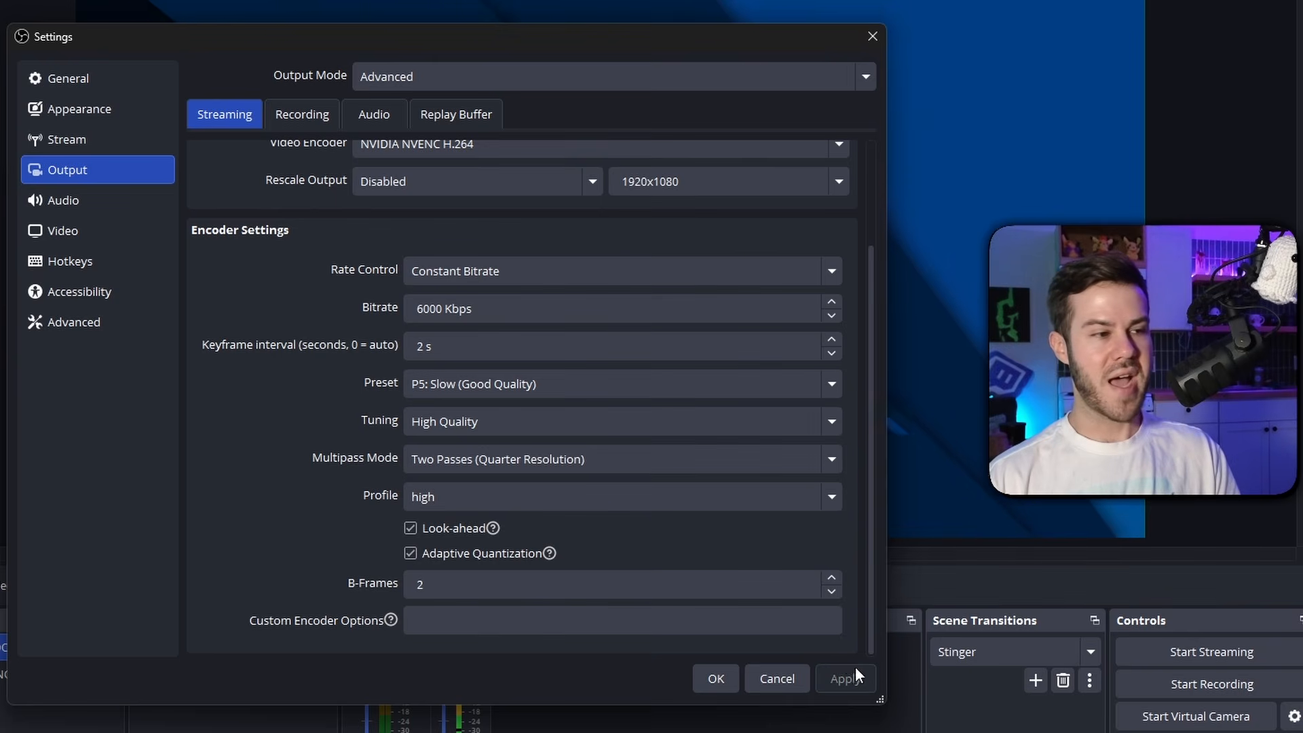
Review the base and output resolutions in the video settings, including the available output resolution choices
left_click(105, 239)
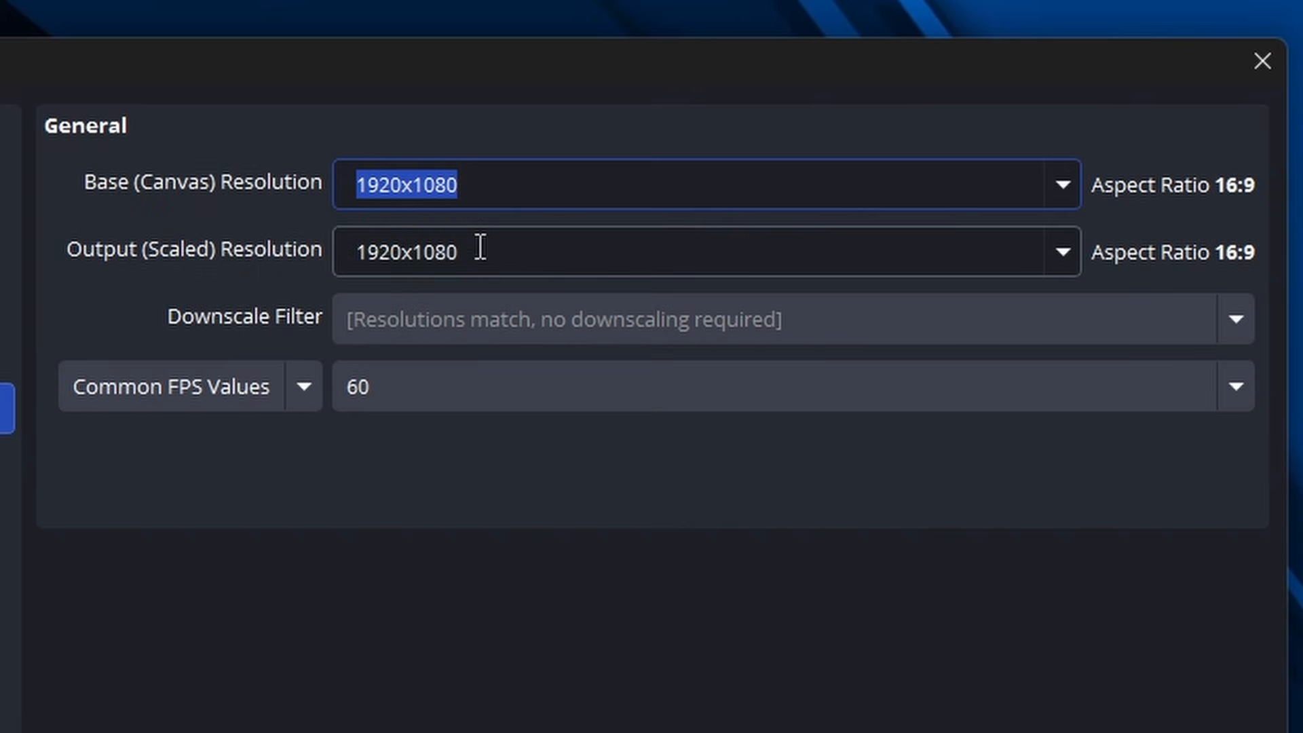
left_click(478, 148)
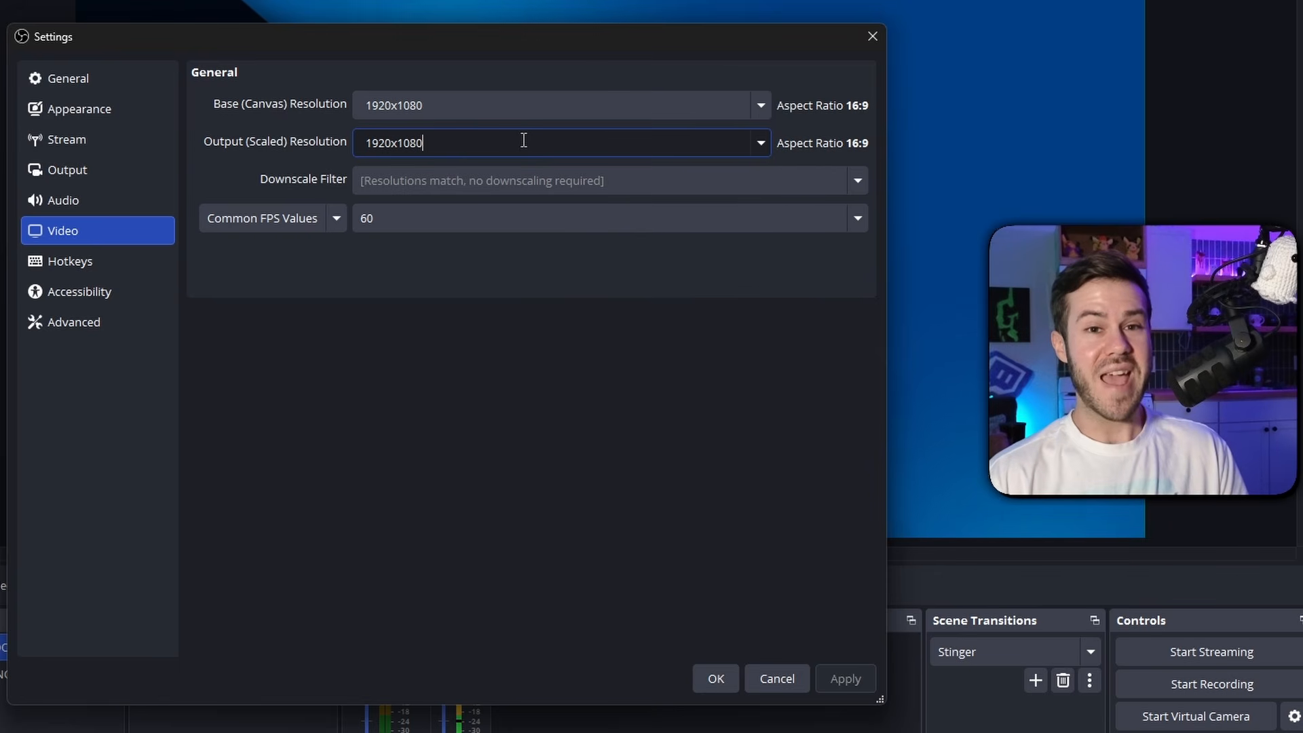
left_click(757, 145)
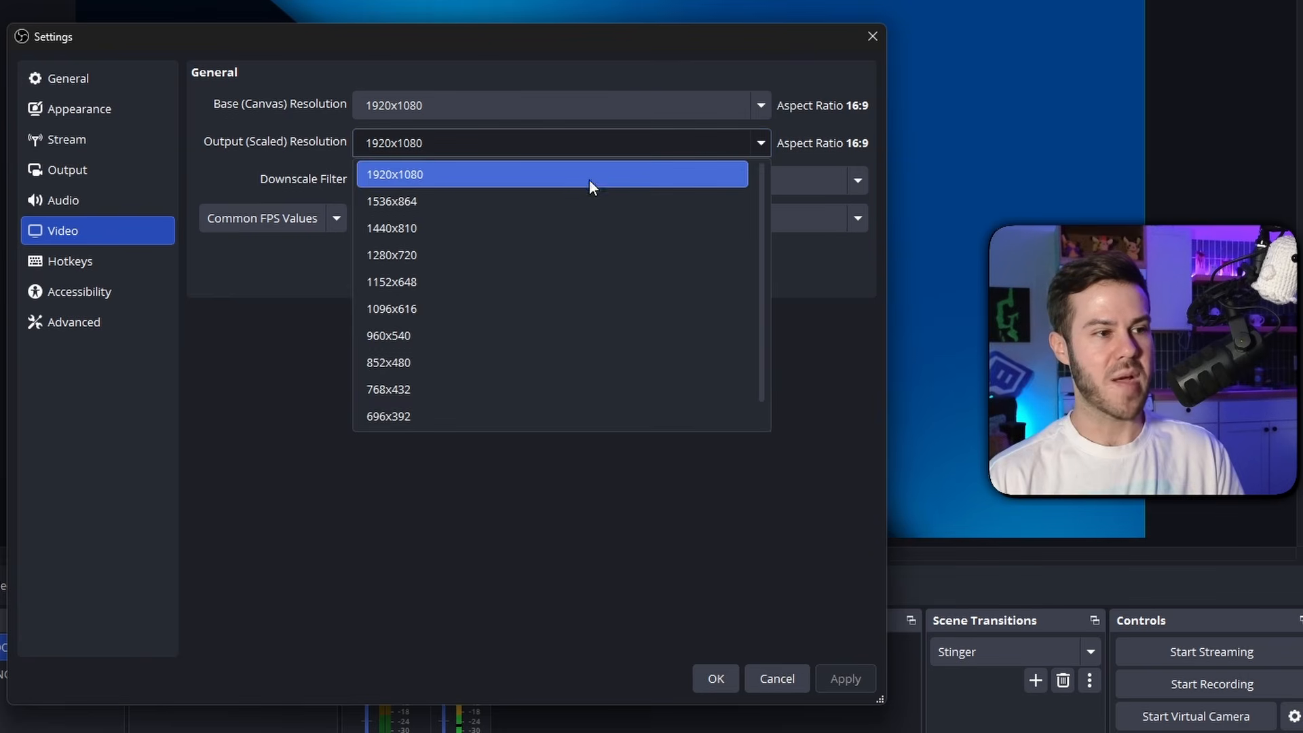
key("Escape")
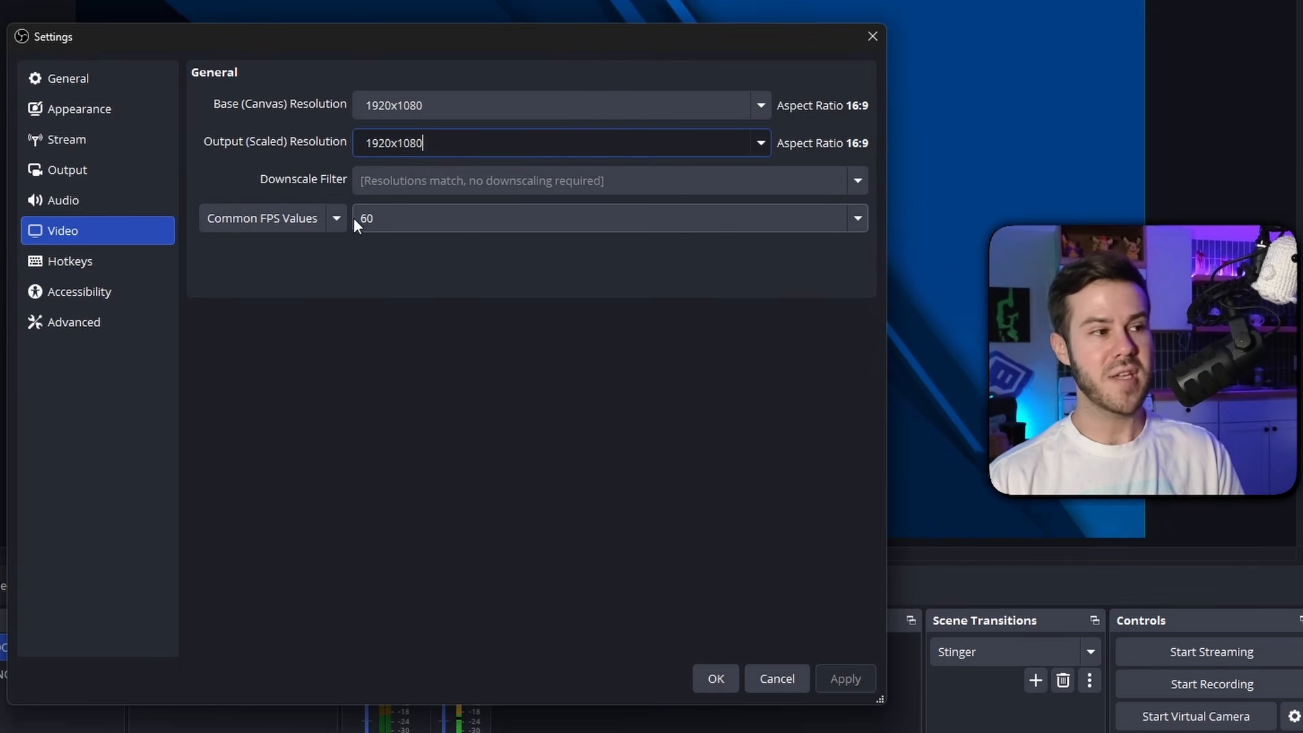
Review the output and audio settings, and accept and close the settings
left_click(128, 173)
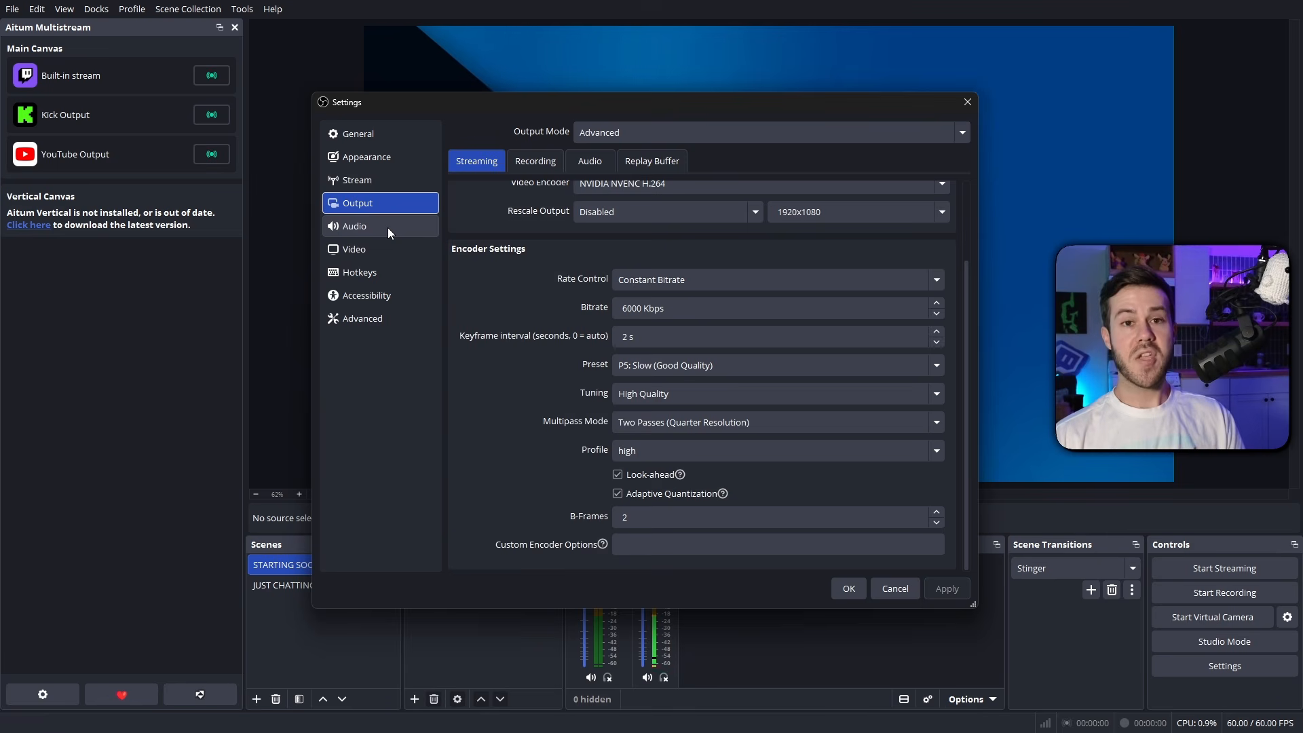
left_click(388, 227)
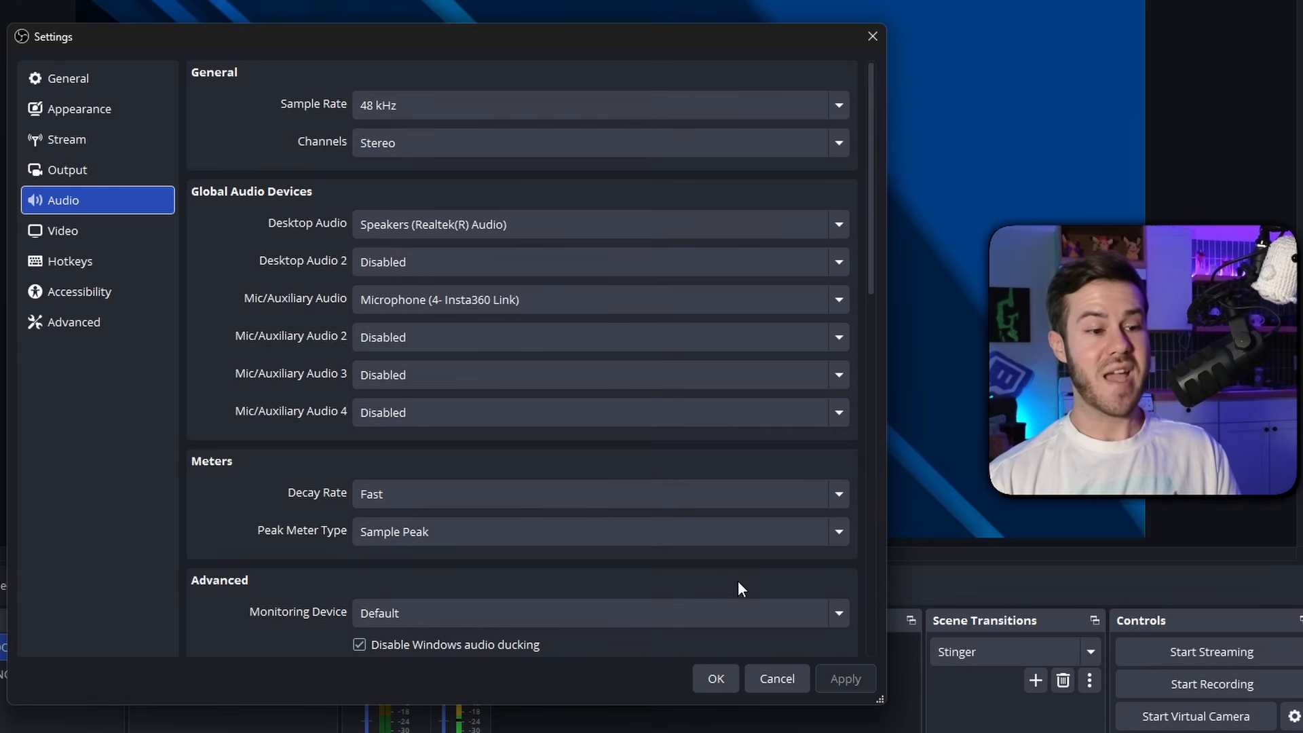
left_click(718, 677)
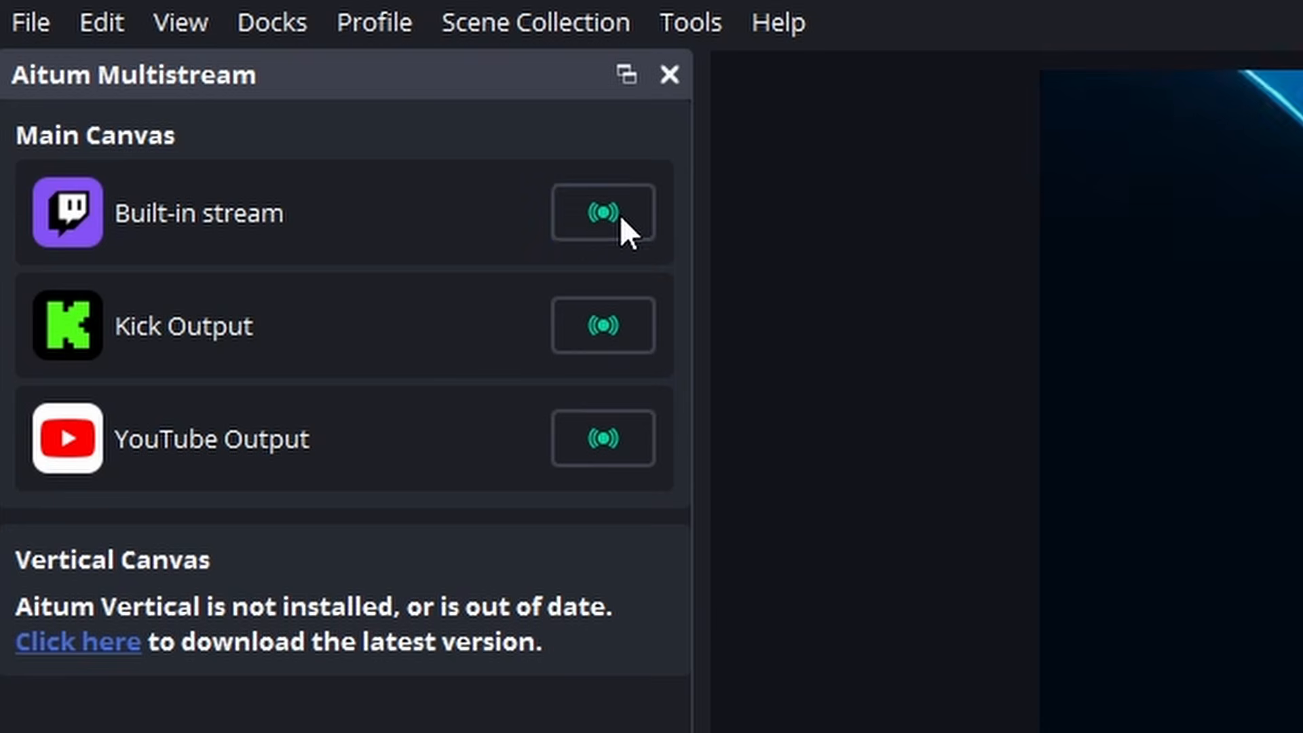
Go live on the built-in Twitch stream, the Kick output and the YouTube output of the main canvas
left_click(645, 204)
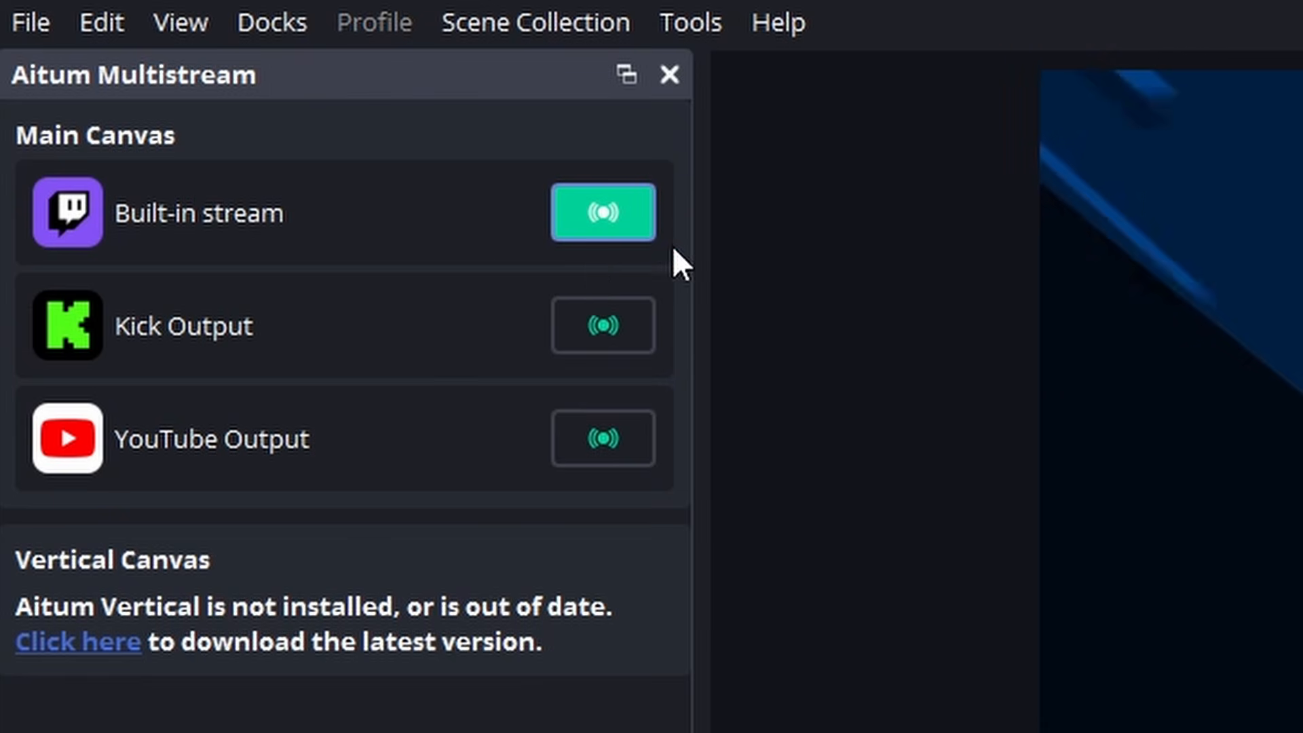
left_click(579, 325)
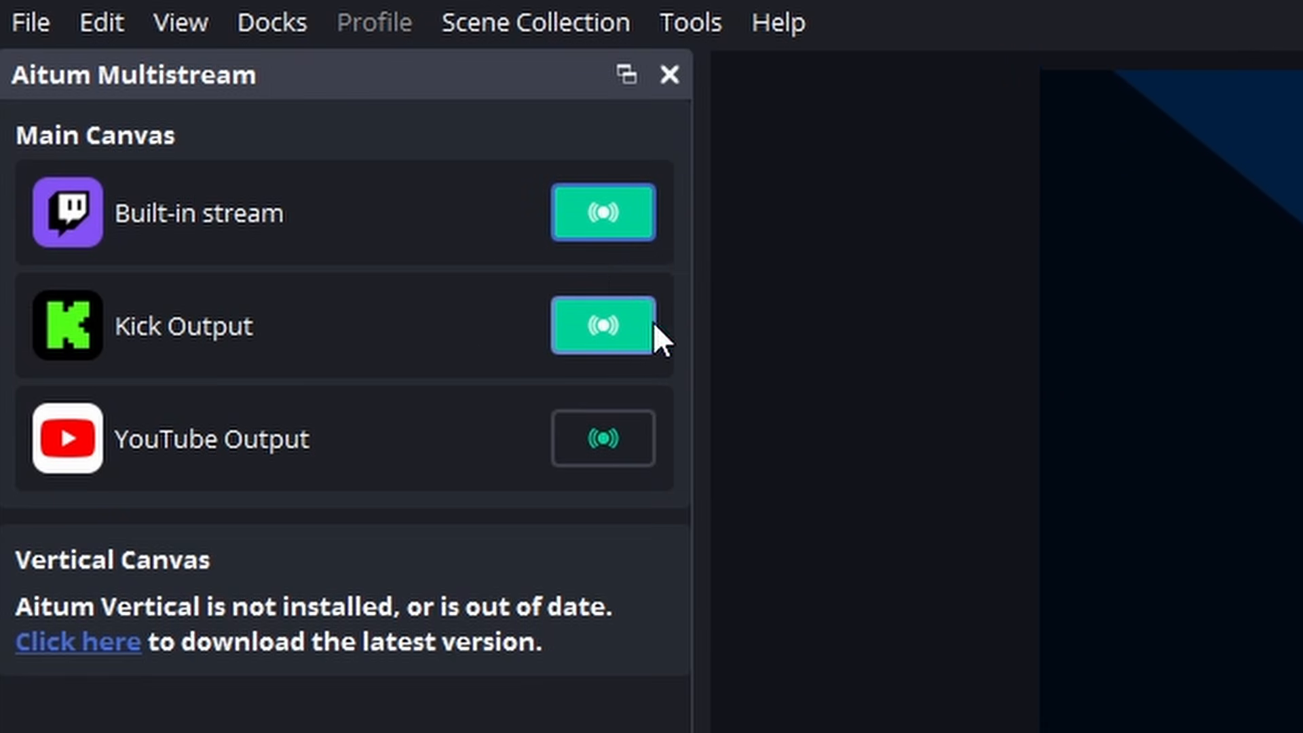
left_click(625, 439)
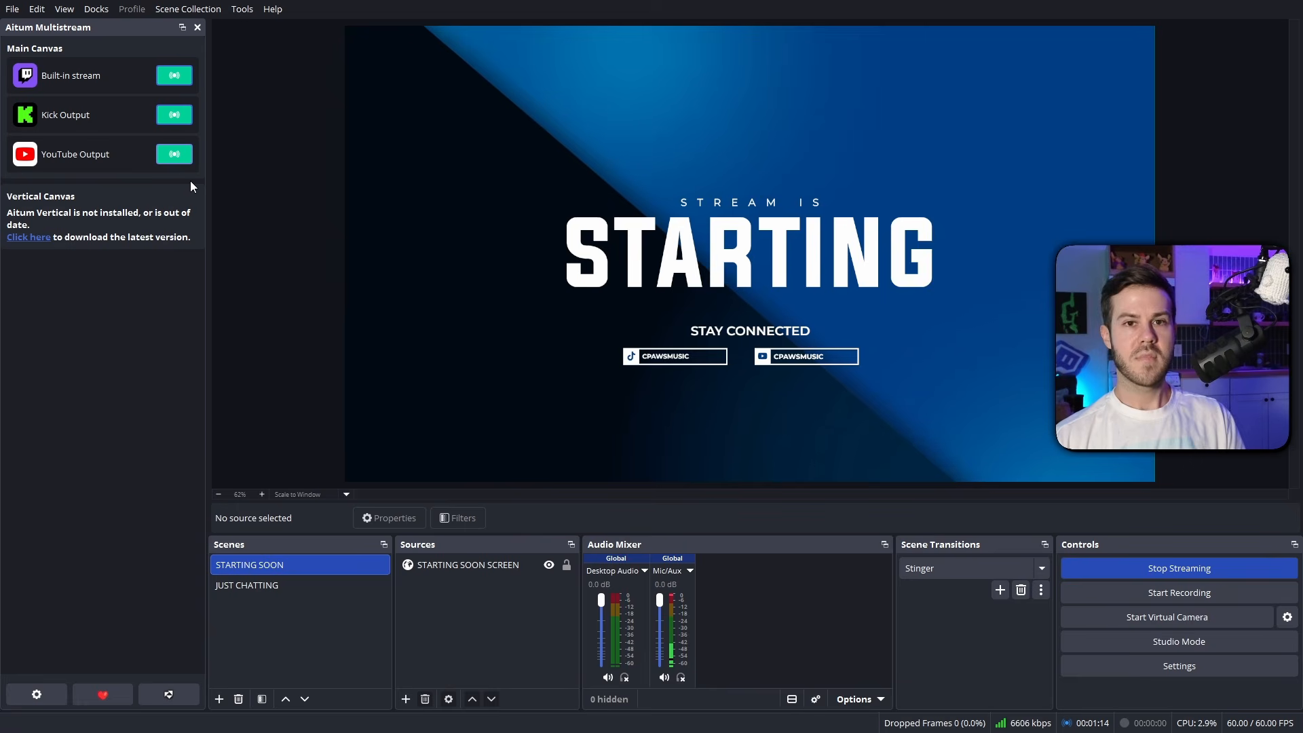
Stop the YouTube output, the Kick output and the built-in Twitch stream
left_click(178, 156)
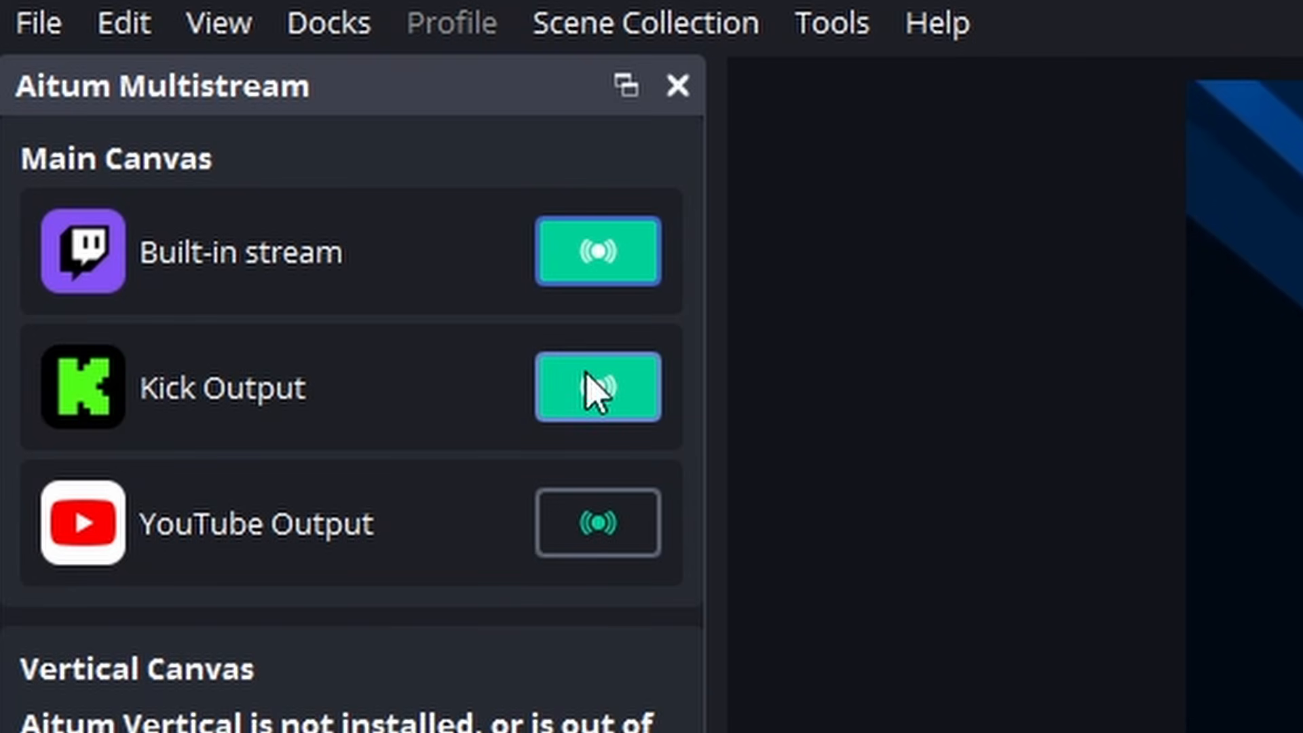
left_click(596, 387)
left_click(615, 267)
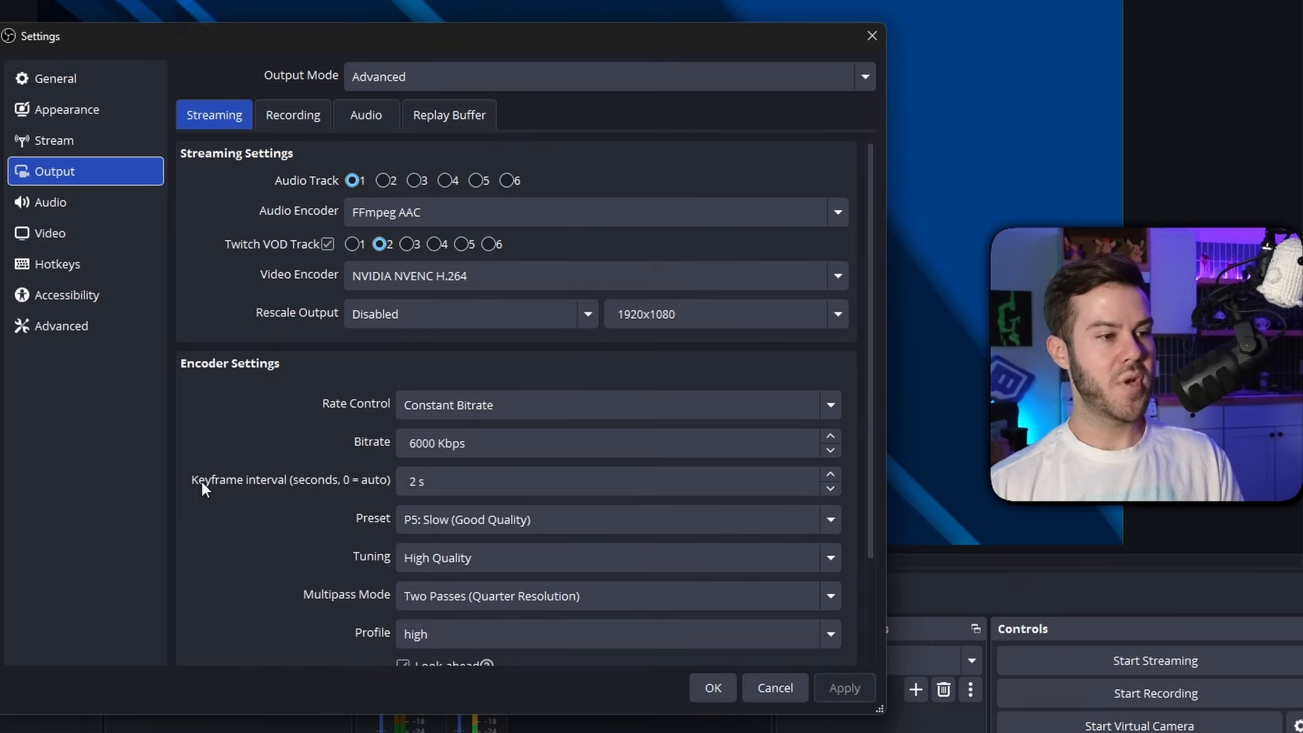
Switch to the Kick Creator Dashboard and open its Stream URL & Key page
left_click(444, 479)
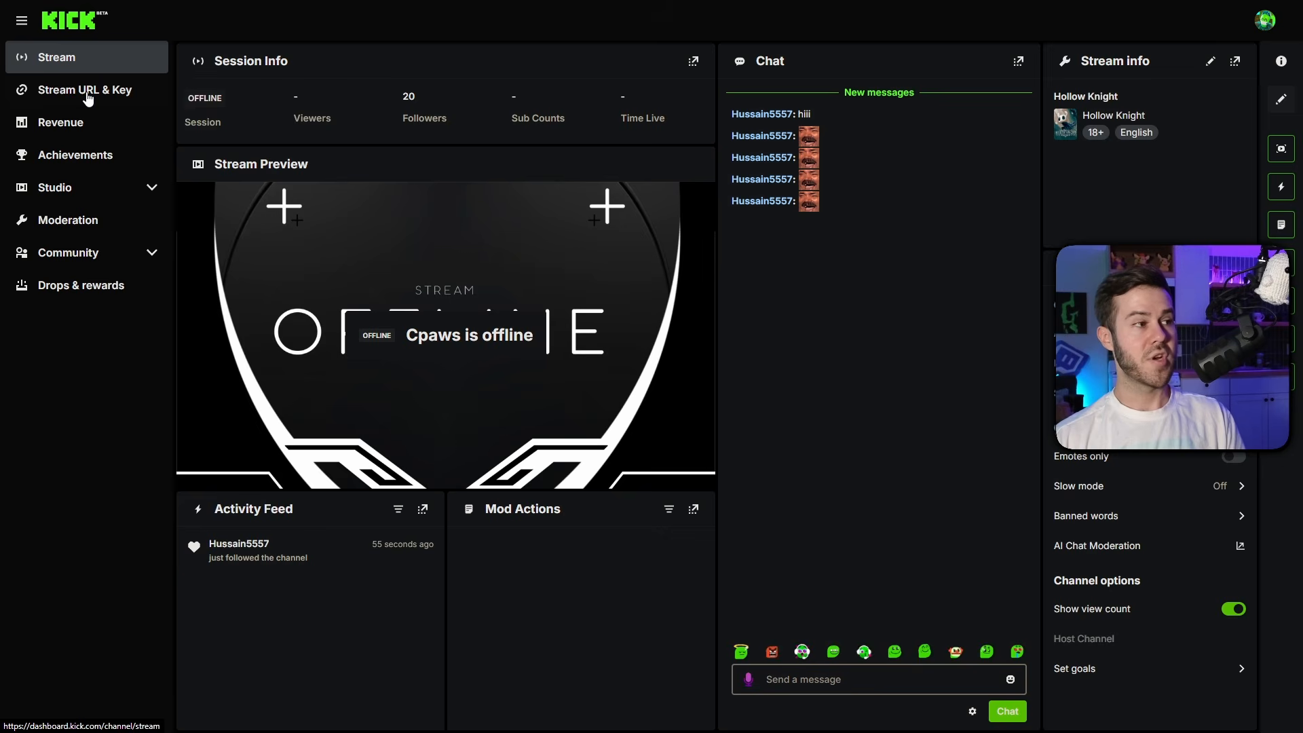
left_click(100, 98)
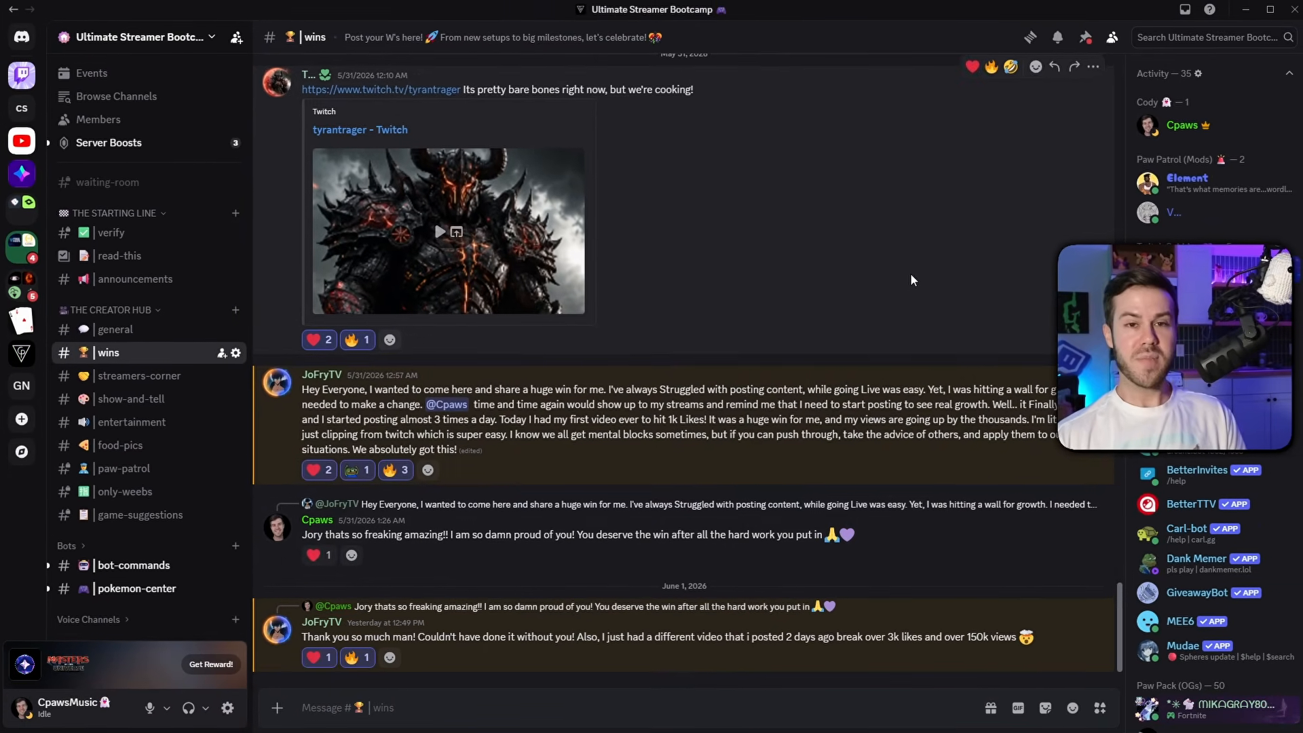
double_click(987, 636)
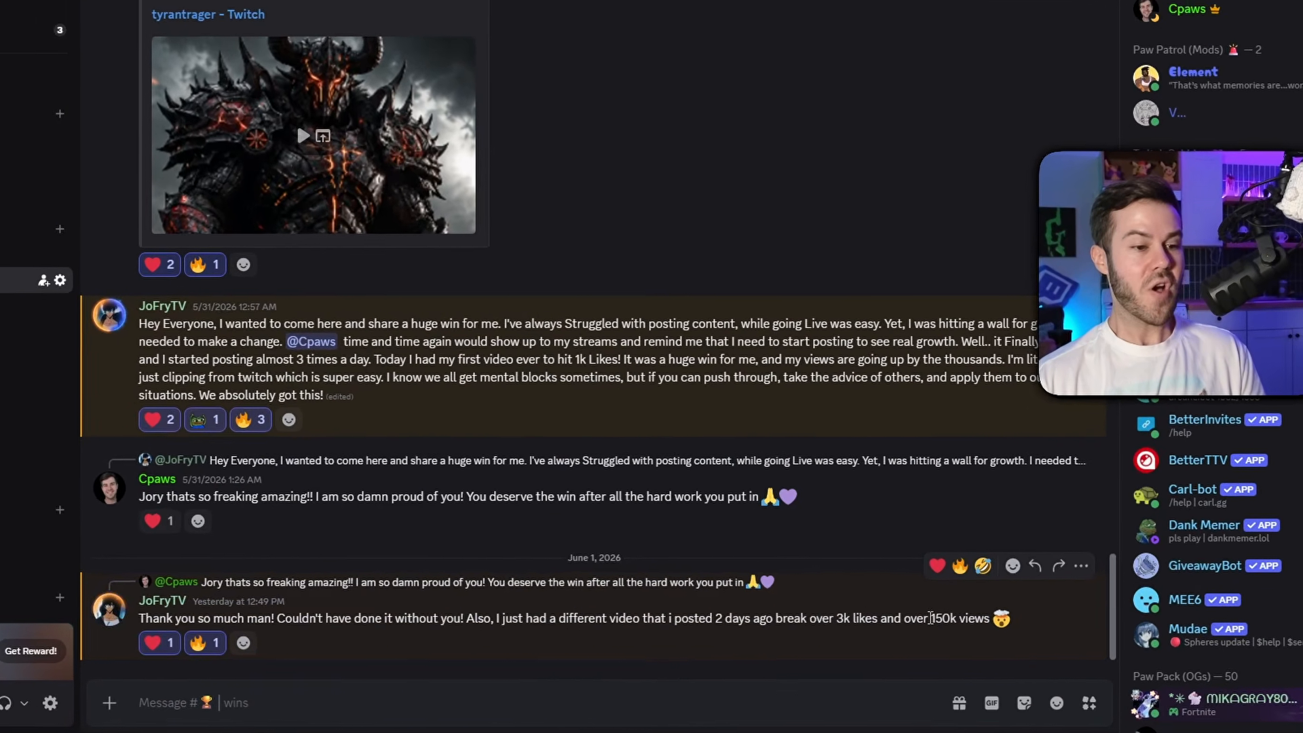